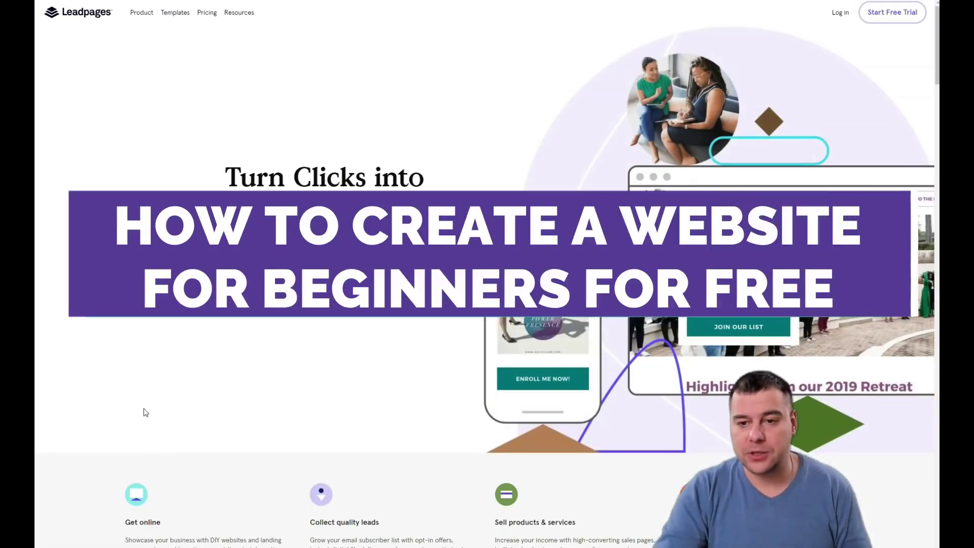
Look through the Leadpages homepage down to the closing free-trial section and return to the headline area.
scroll(137, 378, "down", 5)
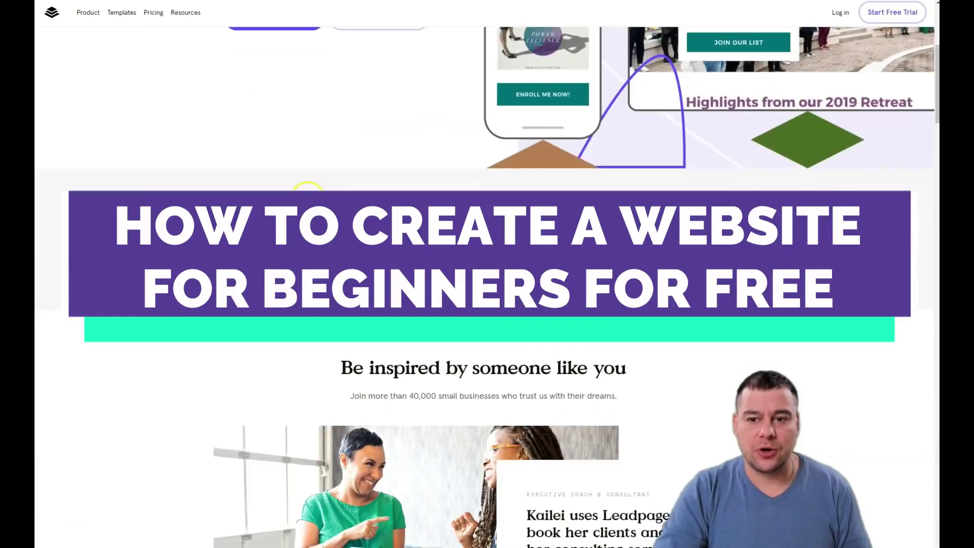
scroll(307, 196, "down", 10)
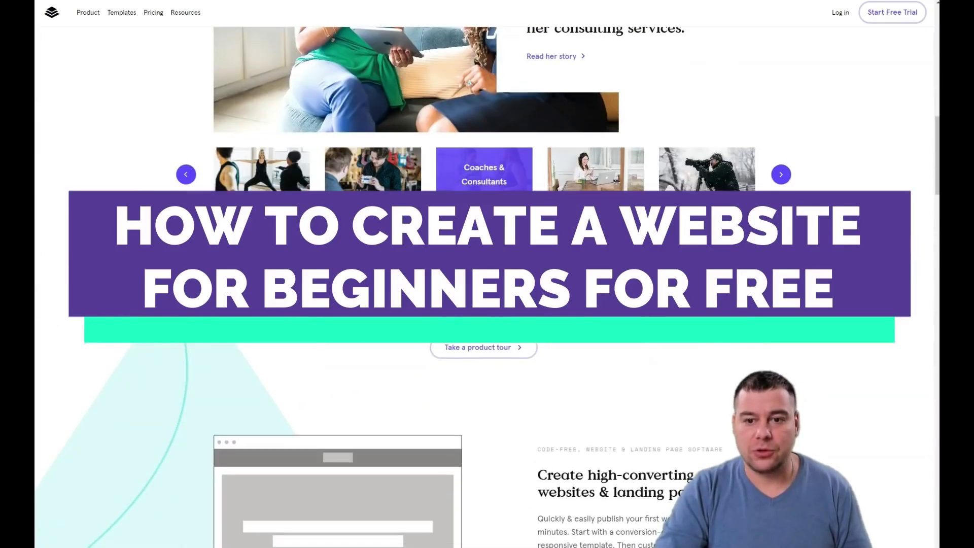
scroll(487, 274, "down", 10)
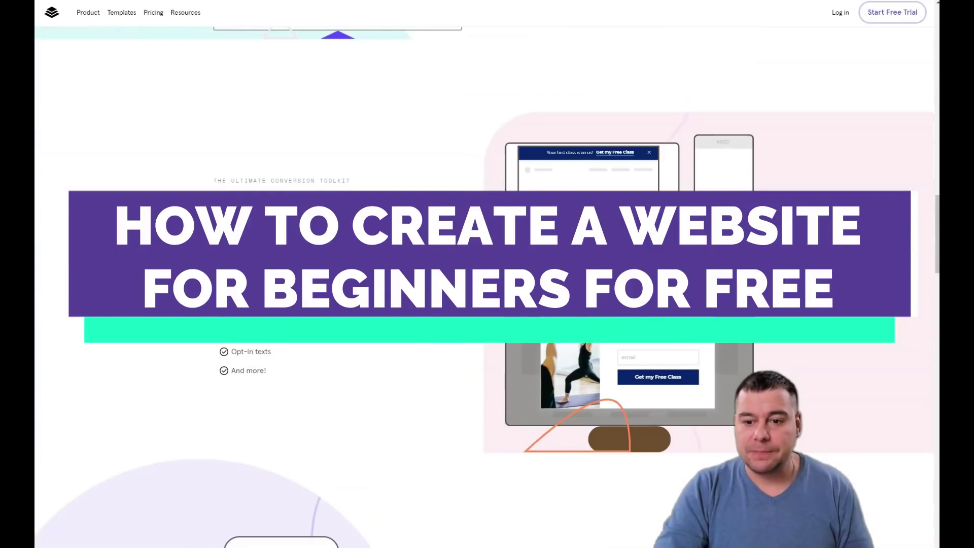
scroll(487, 274, "down", 10)
scroll(487, 274, "down", 10)
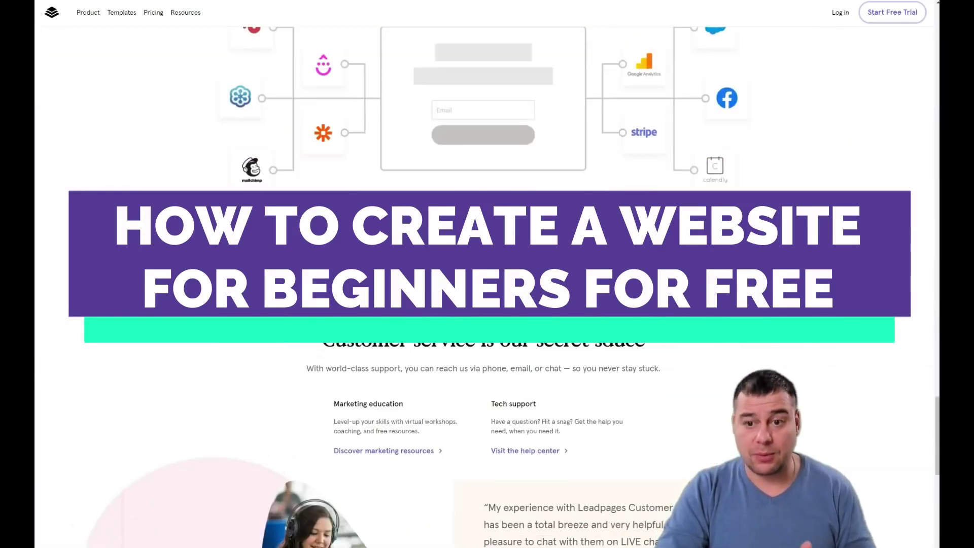
scroll(487, 274, "down", 5)
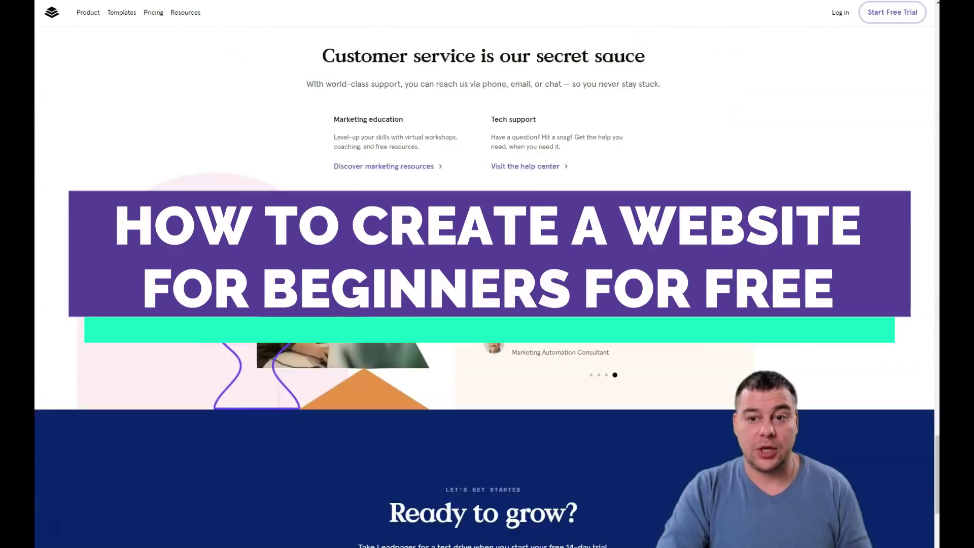
scroll(487, 274, "down", 6)
scroll(487, 274, "up", 10)
scroll(487, 273, "up", 15)
scroll(277, 188, "up", 15)
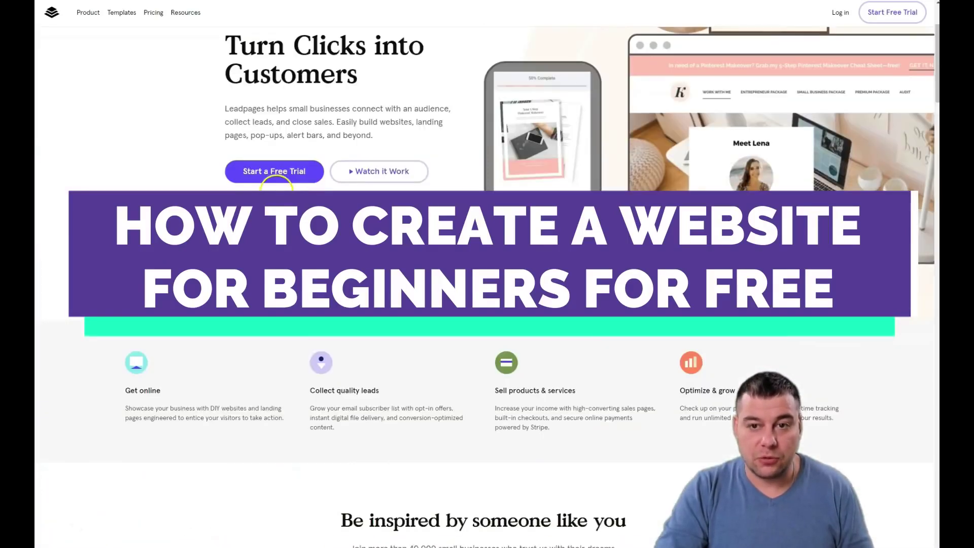
scroll(277, 189, "up", 3)
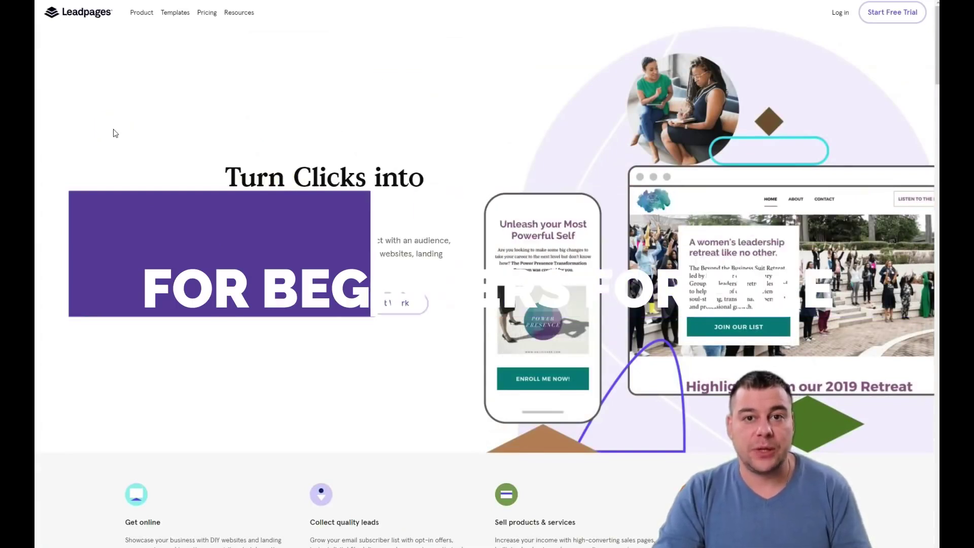
left_click(121, 156)
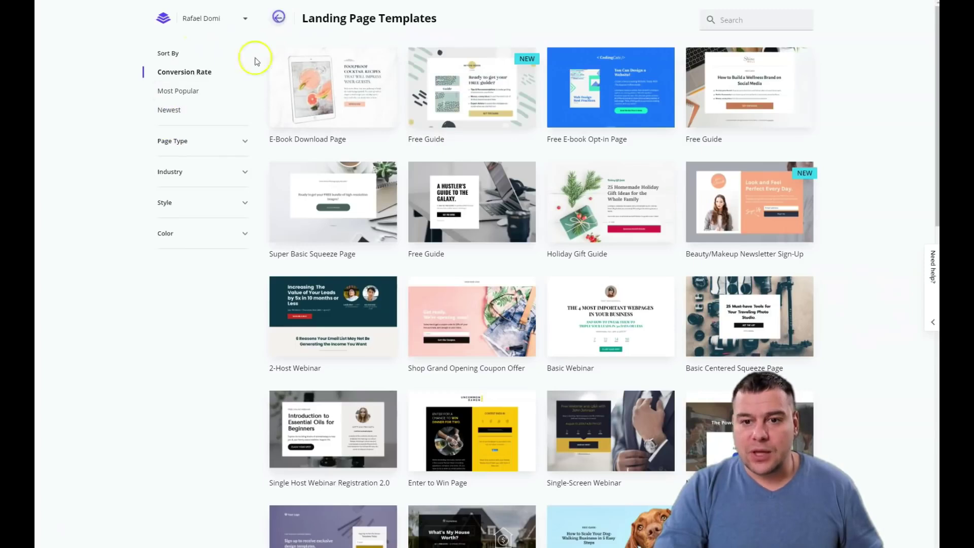
Start a new landing page from the landing pages list and review the Page Type and Industry template filters.
left_click(278, 17)
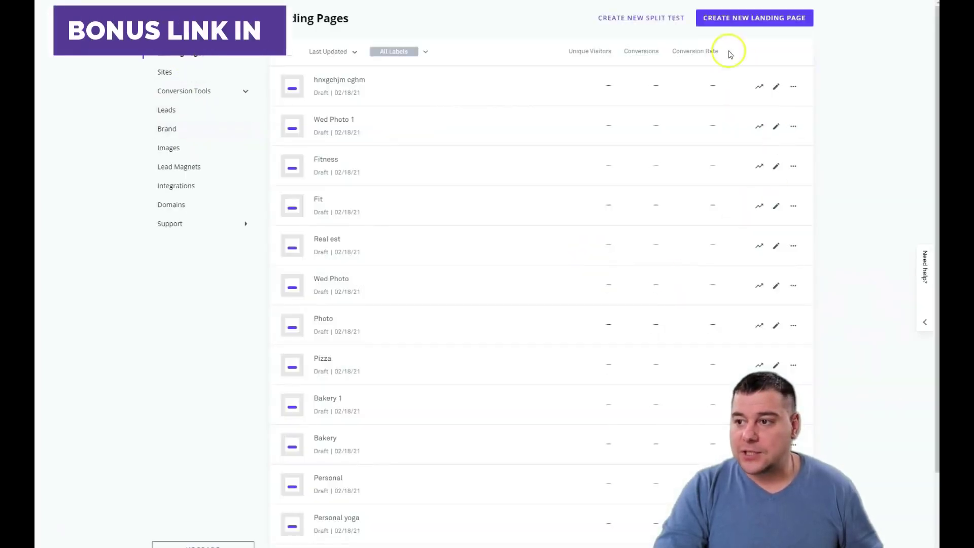
left_click(754, 18)
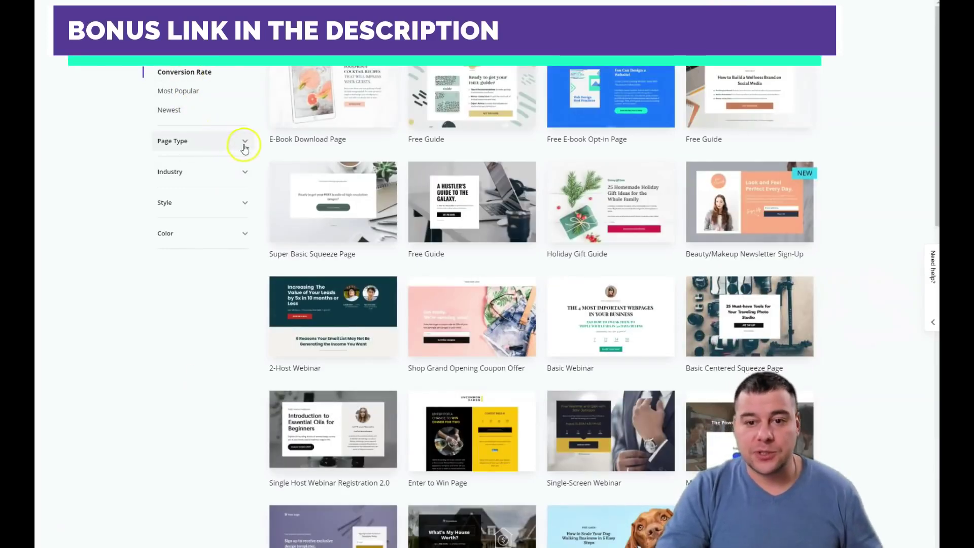
left_click(244, 145)
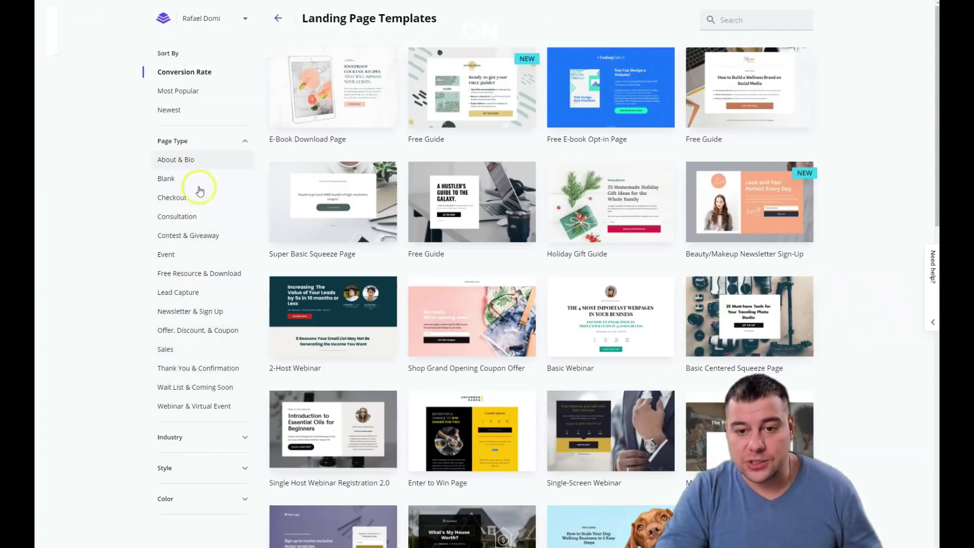
left_click(245, 440)
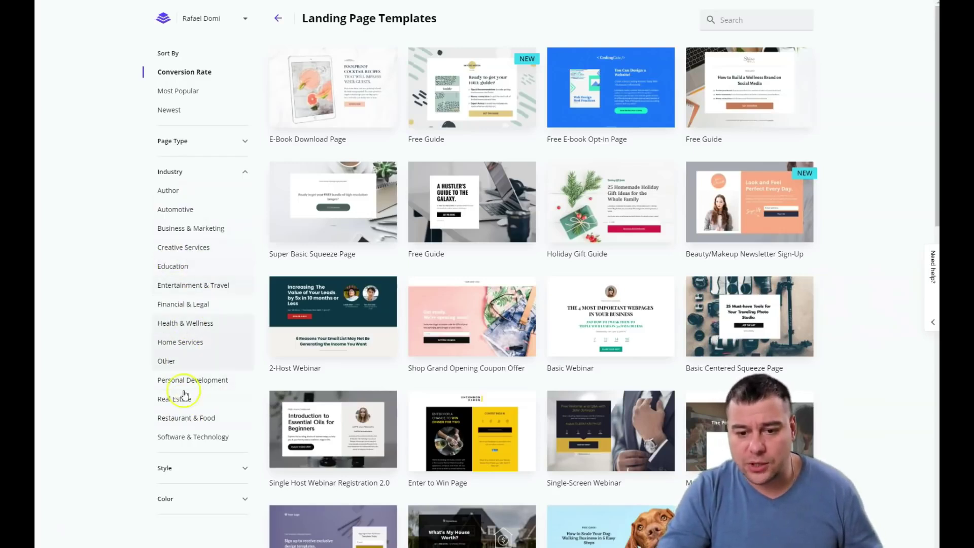
left_click(245, 172)
mouse_move(271, 214)
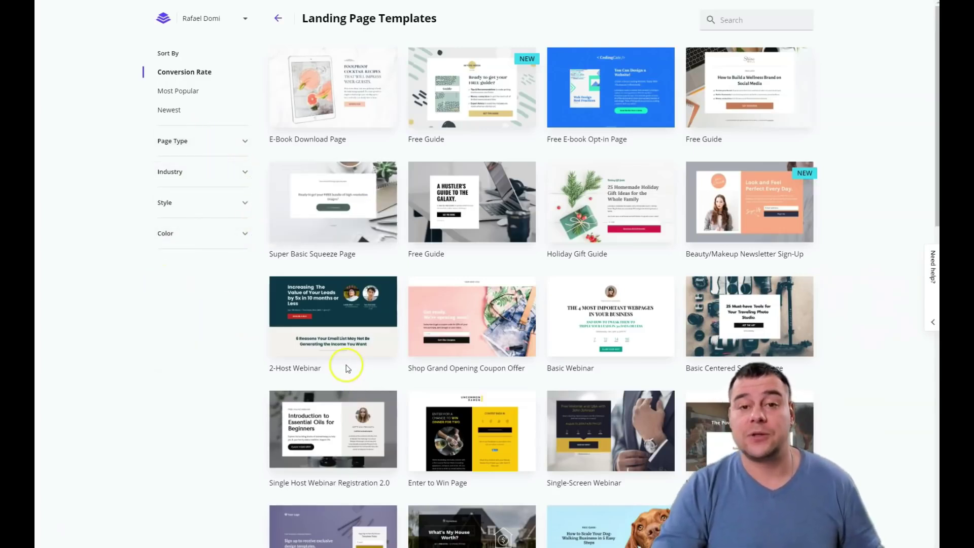
mouse_move(368, 359)
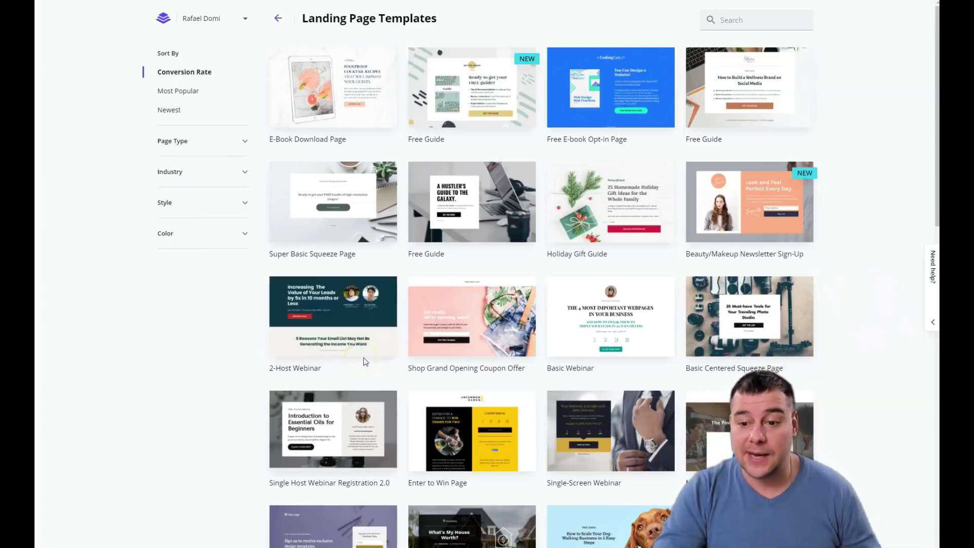
Create the page from the Black Friday yoga retreat template and name it Yoga 2.
scroll(363, 361, "down", 8)
scroll(415, 287, "down", 5)
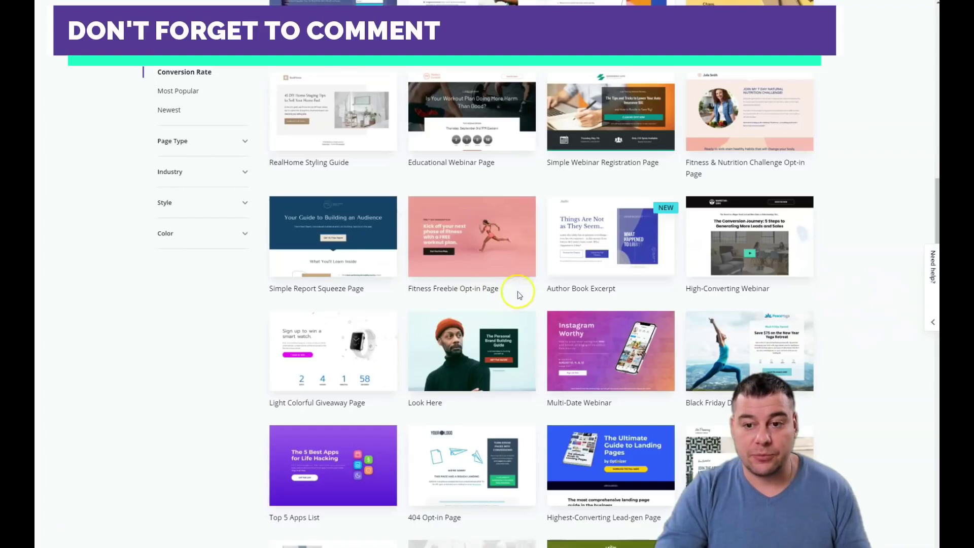
mouse_move(707, 337)
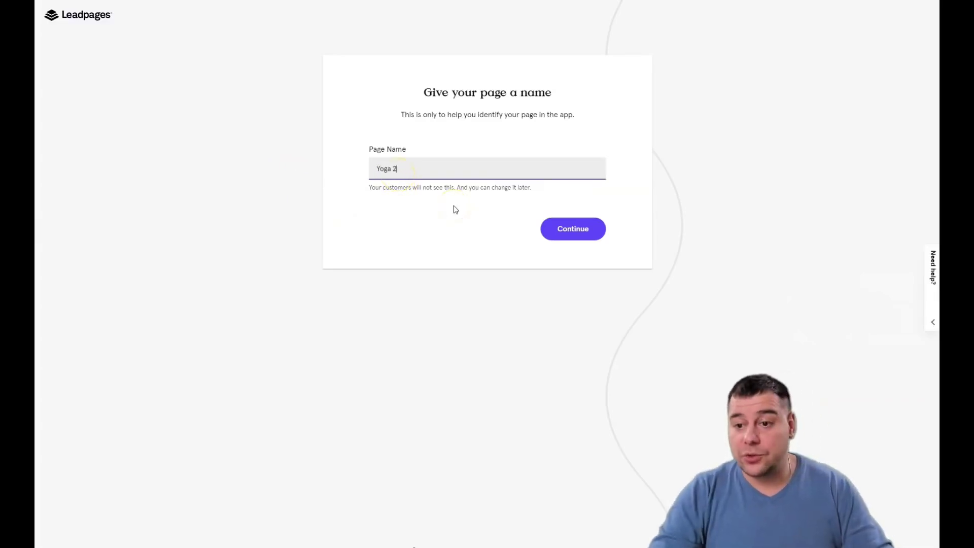
left_click(571, 233)
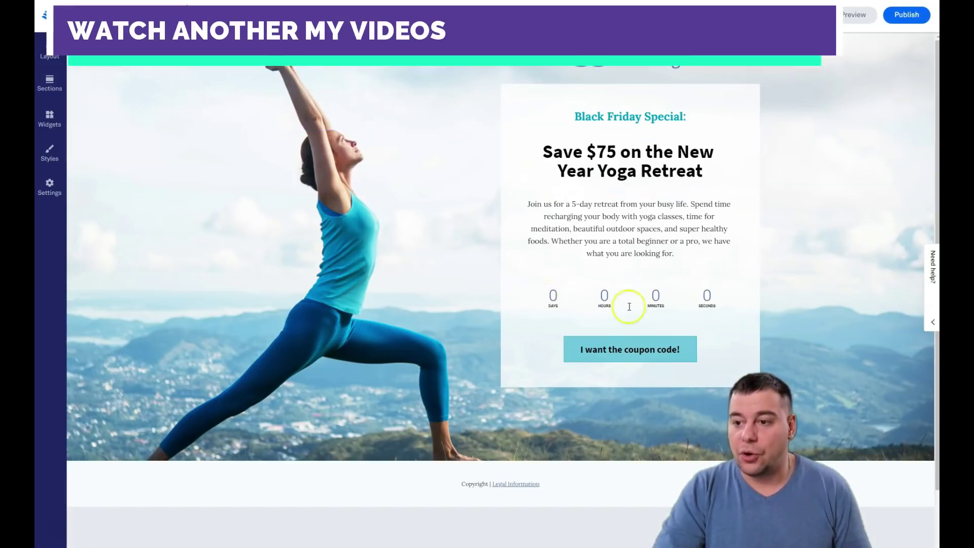
Look over the yoga page from hero to footer and open its layout to examine the list of sections.
scroll(359, 223, "down", 2)
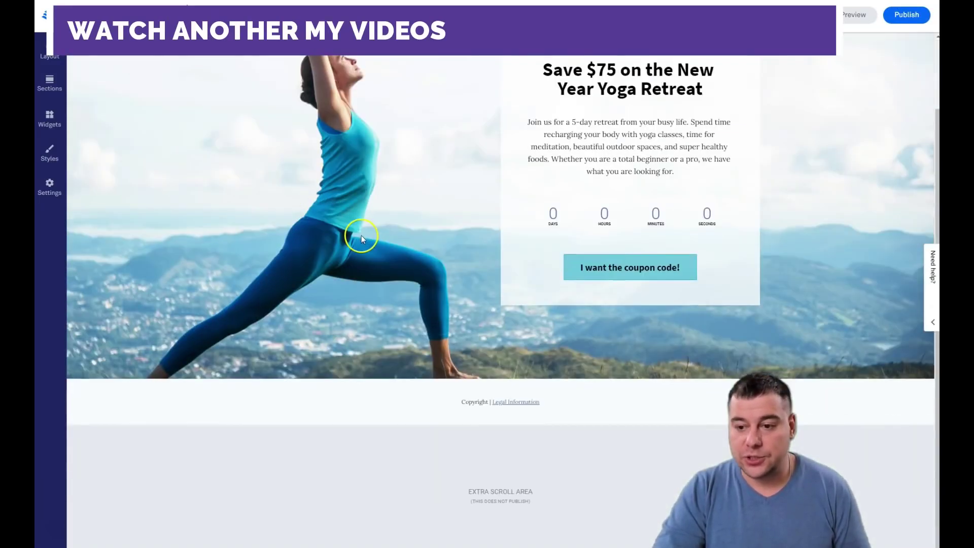
scroll(348, 218, "up", 3)
scroll(330, 196, "down", 2)
scroll(327, 180, "up", 2)
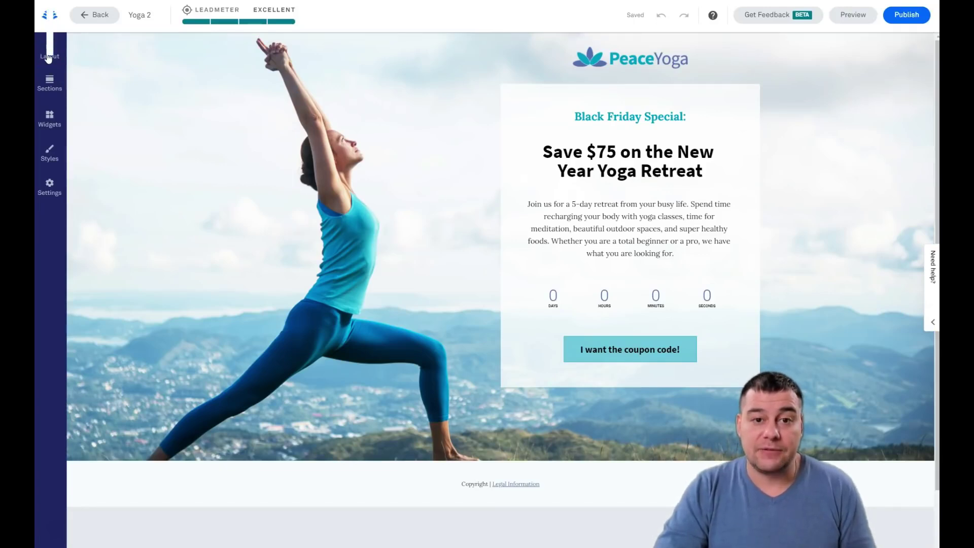
left_click(49, 56)
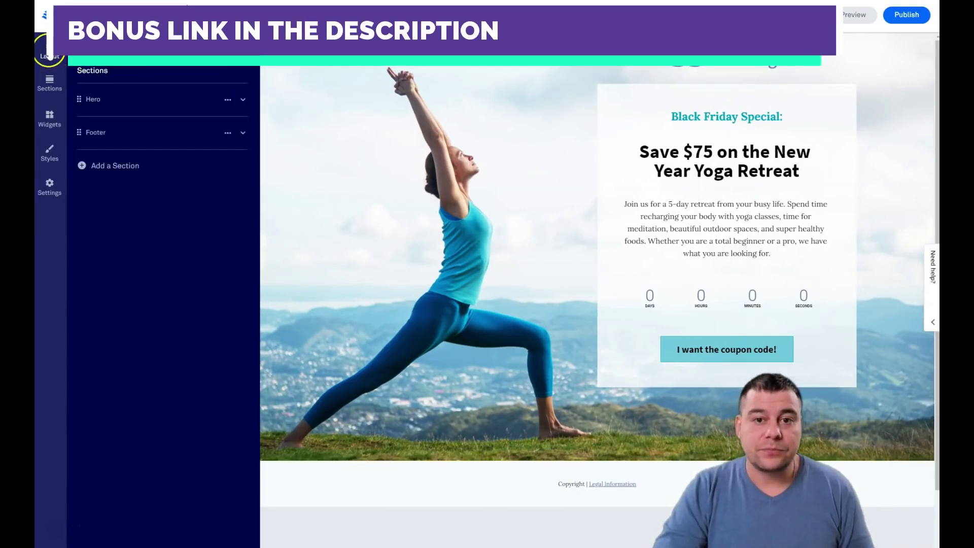
mouse_move(100, 91)
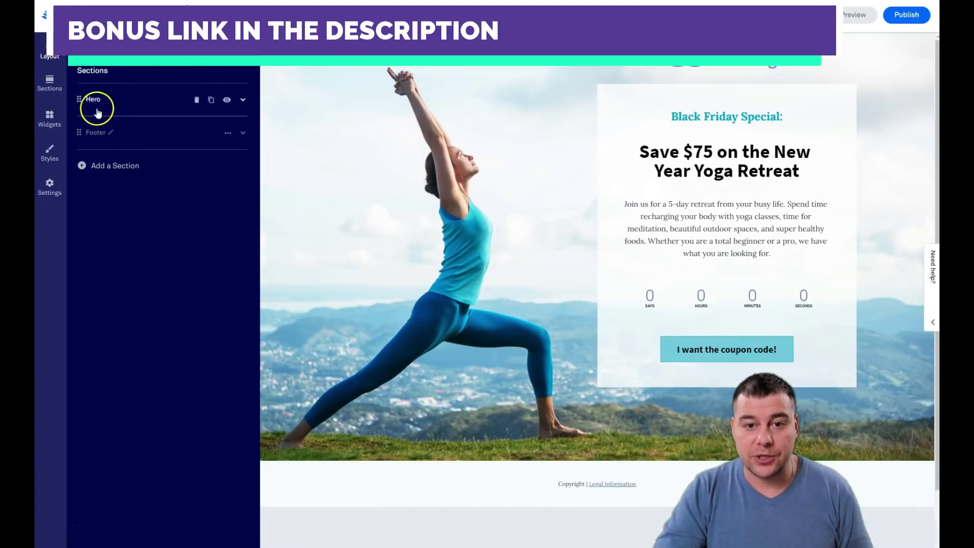
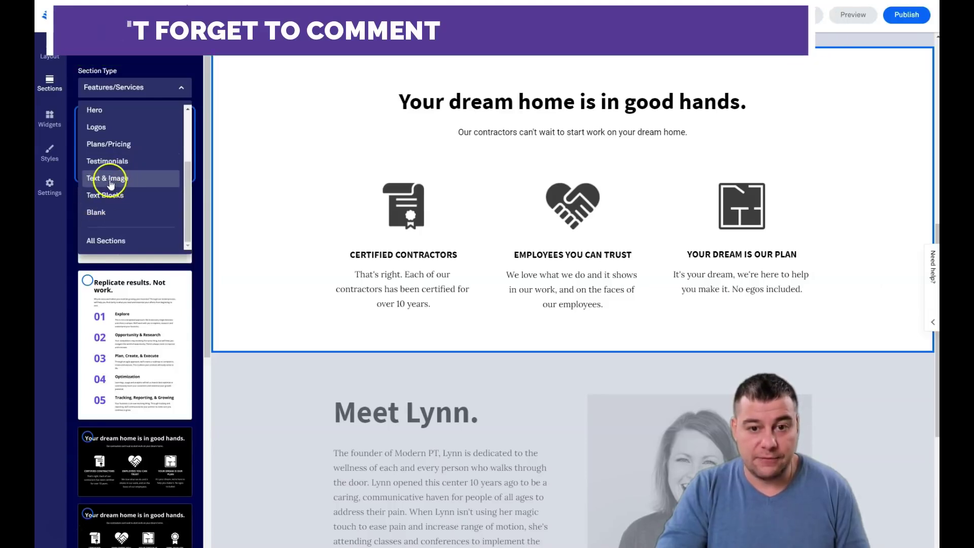
Filter the section library to Text & Image and browse the designs offered.
left_click(109, 181)
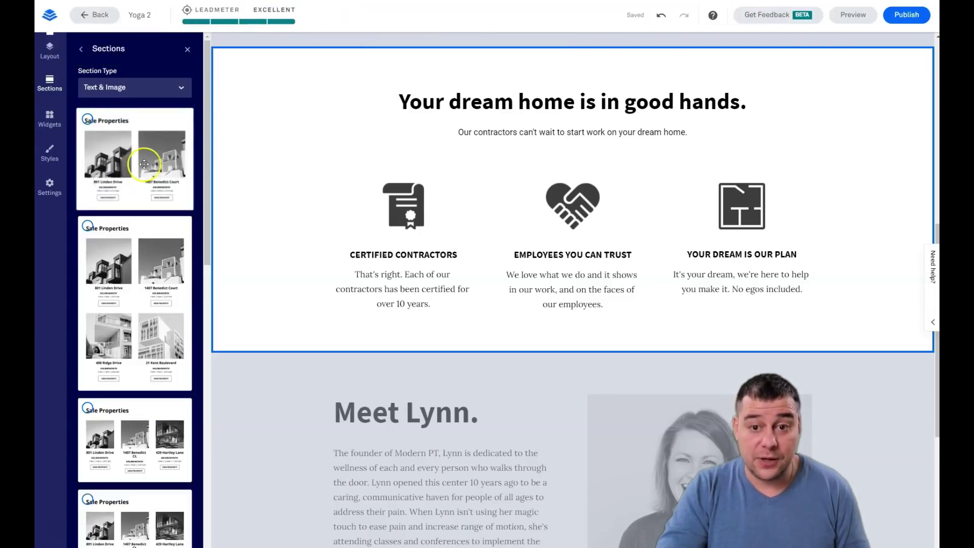
scroll(142, 170, "down", 10)
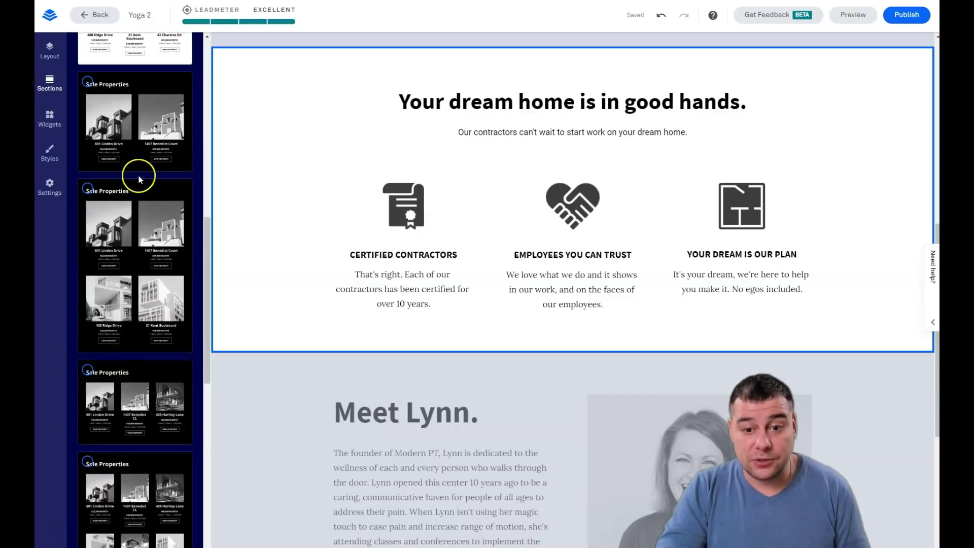
scroll(138, 175, "down", 5)
scroll(139, 176, "up", 5)
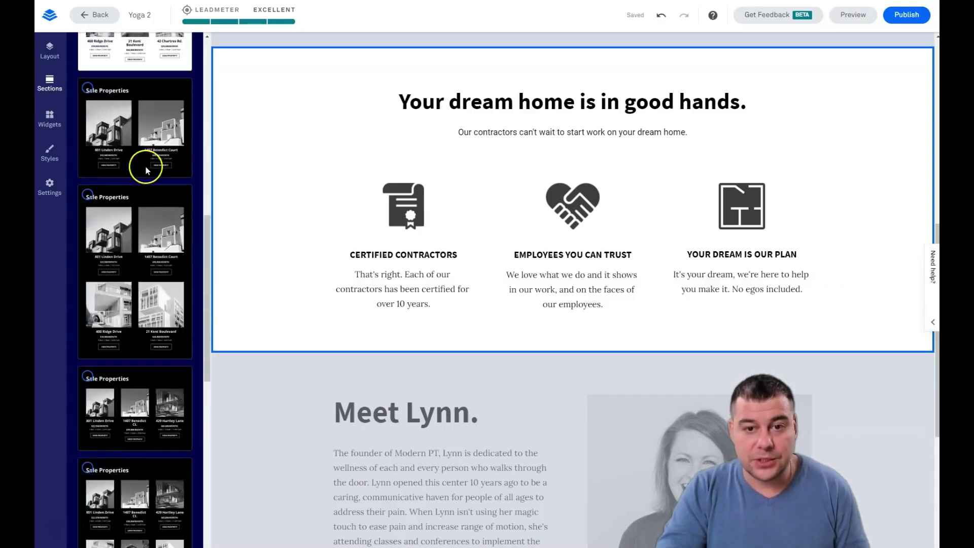
scroll(144, 158, "up", 10)
Filter the section library to Blank and insert the three-column layout above the "Your dream home is in good hands." section.
left_click(156, 96)
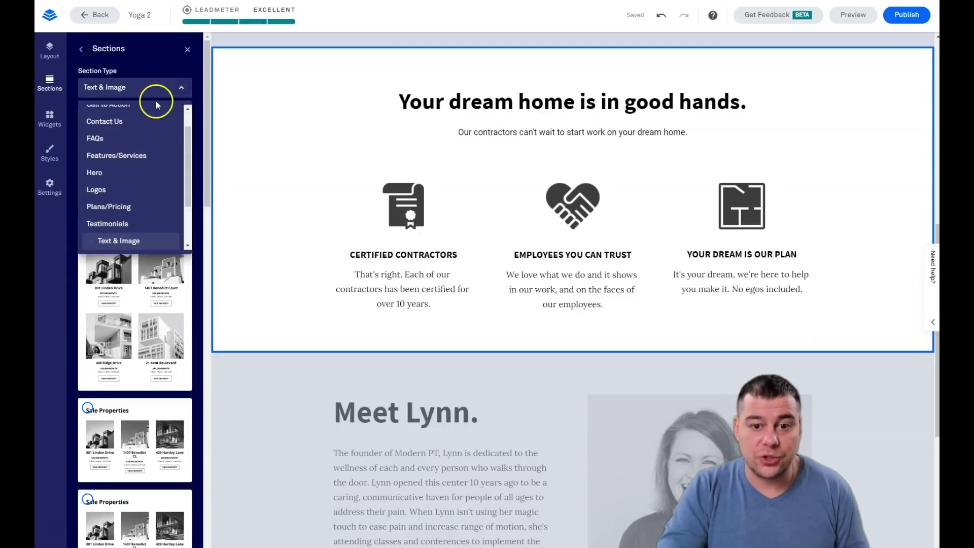
scroll(124, 196, "down", 3)
left_click(109, 209)
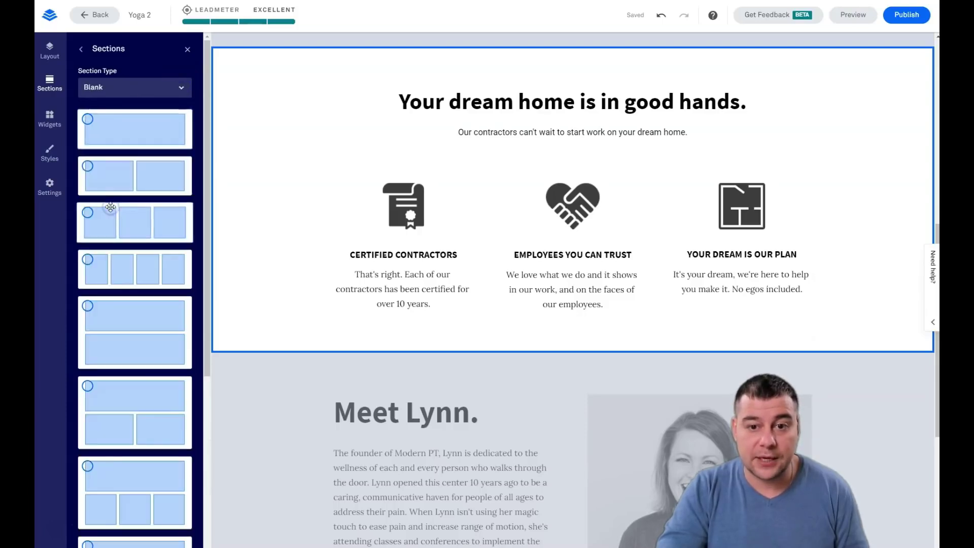
scroll(132, 215, "down", 4)
scroll(141, 230, "down", 2)
scroll(142, 228, "up", 6)
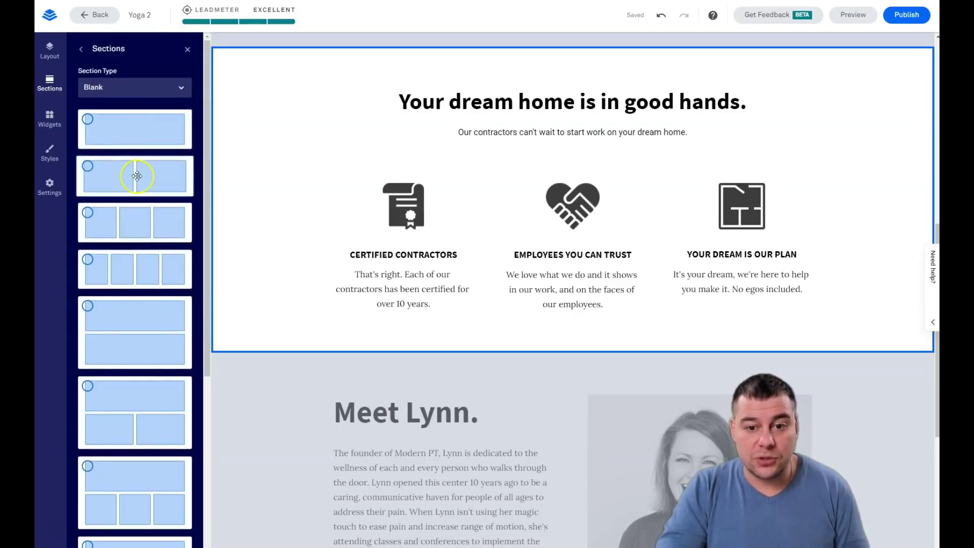
scroll(137, 176, "down", 2)
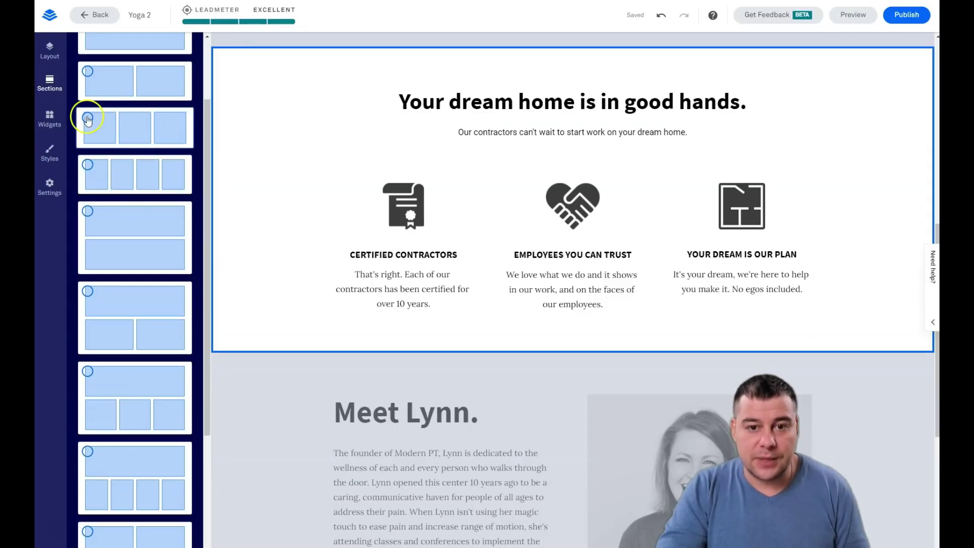
left_click_drag(87, 120, 527, 66)
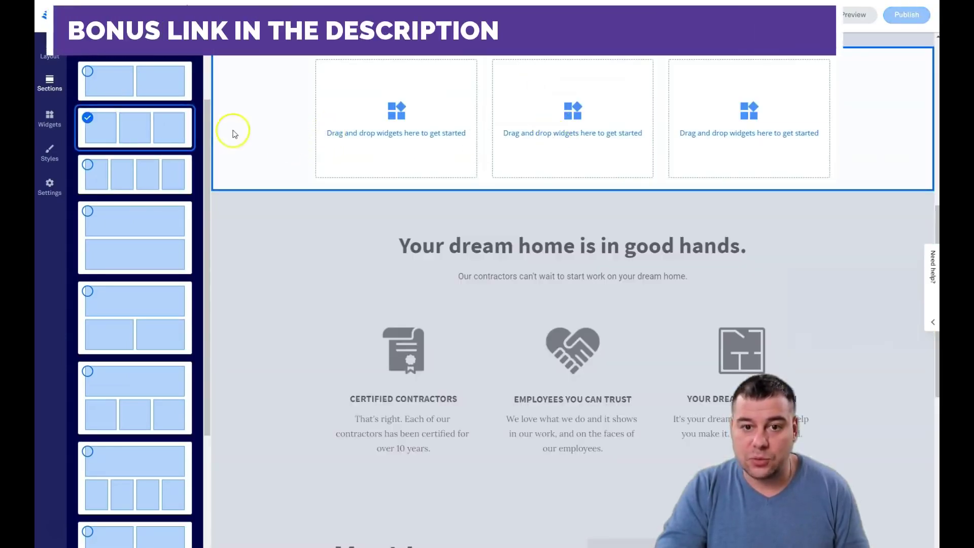
Open the widget library for the blank three-column section below the footer.
scroll(382, 197, "up", 5)
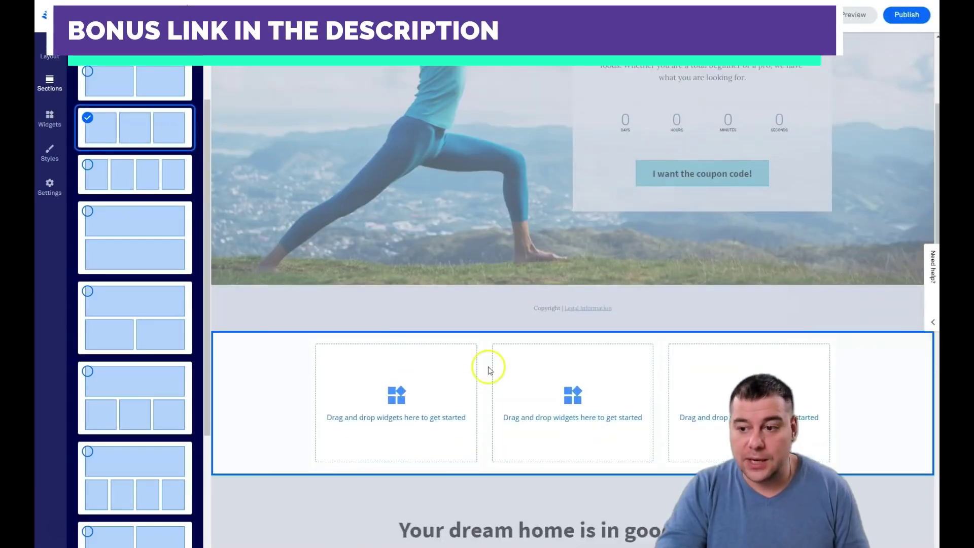
scroll(530, 347, "up", 3)
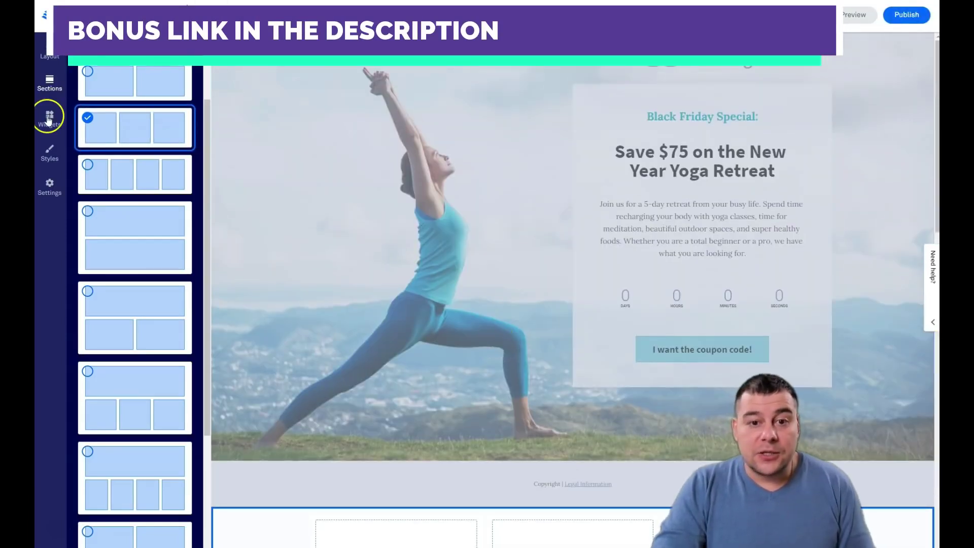
left_click(49, 120)
scroll(475, 283, "down", 8)
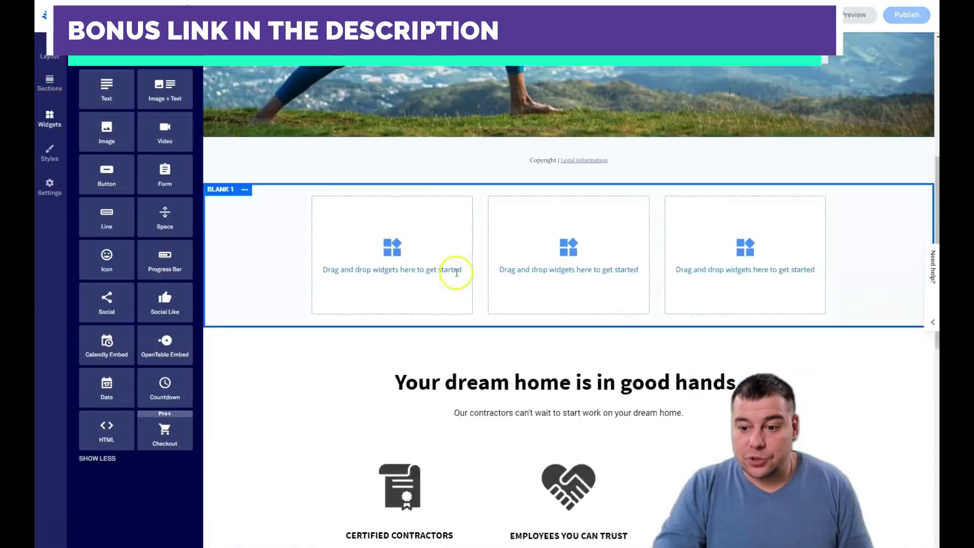
scroll(465, 193, "up", 2)
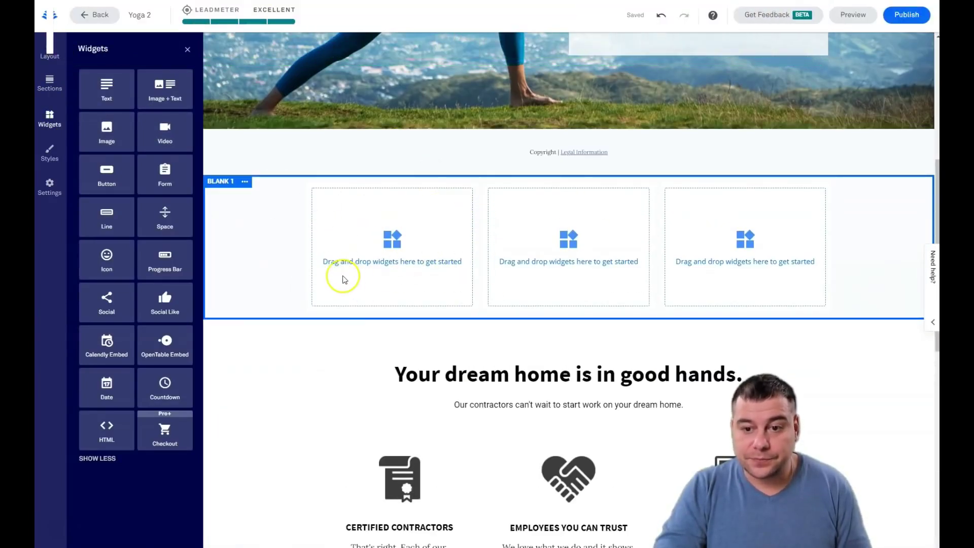
Examine the actions offered for the blank three-column section, such as editing settings, adding, duplicating, copying and deleting.
left_click(245, 182)
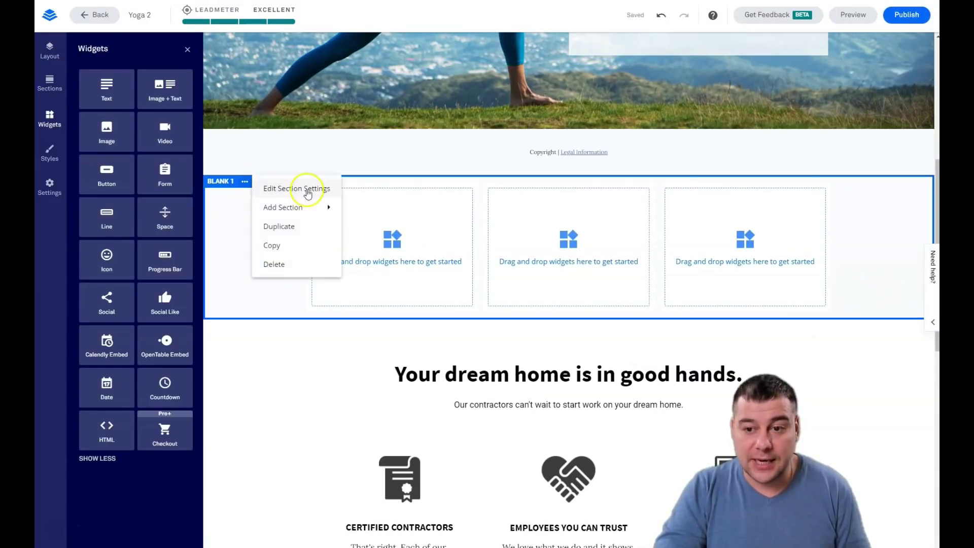
mouse_move(288, 212)
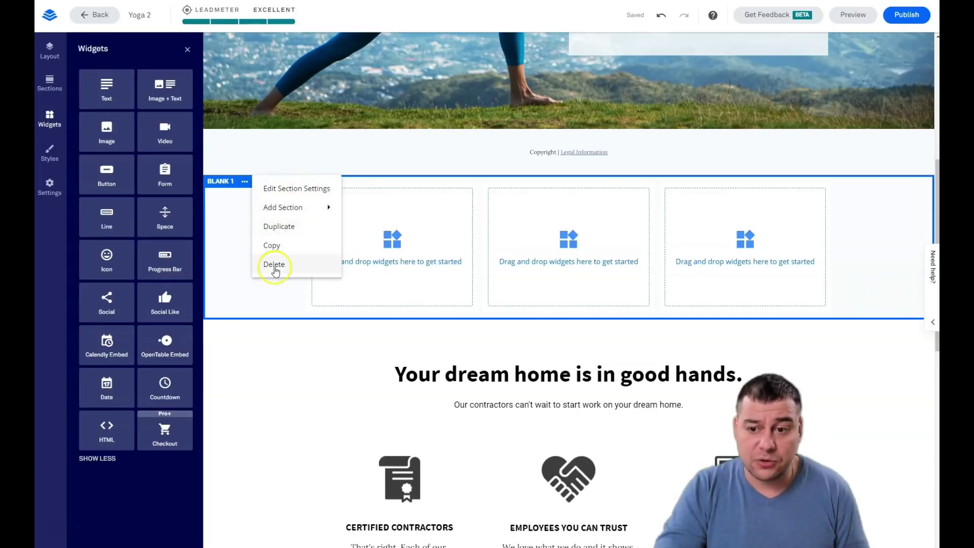
left_click(232, 211)
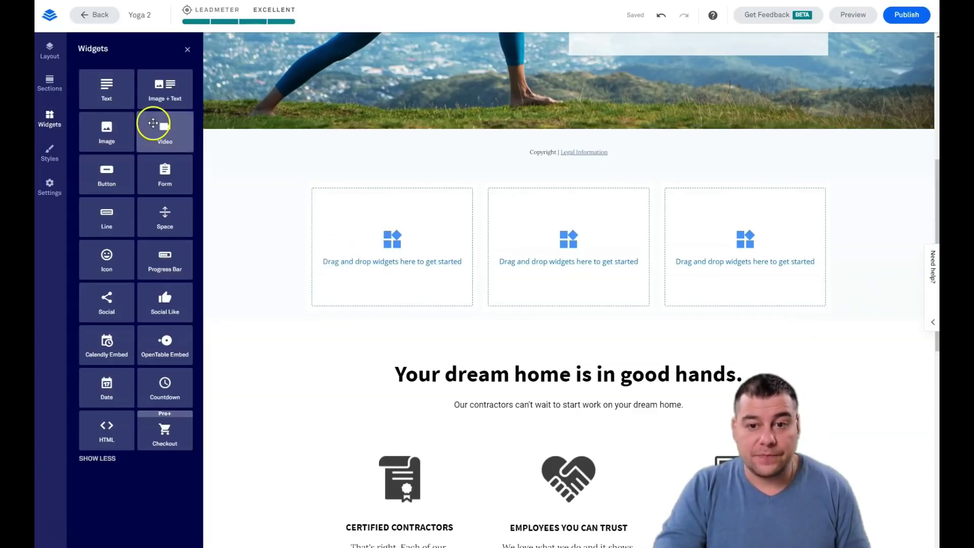
left_click(246, 182)
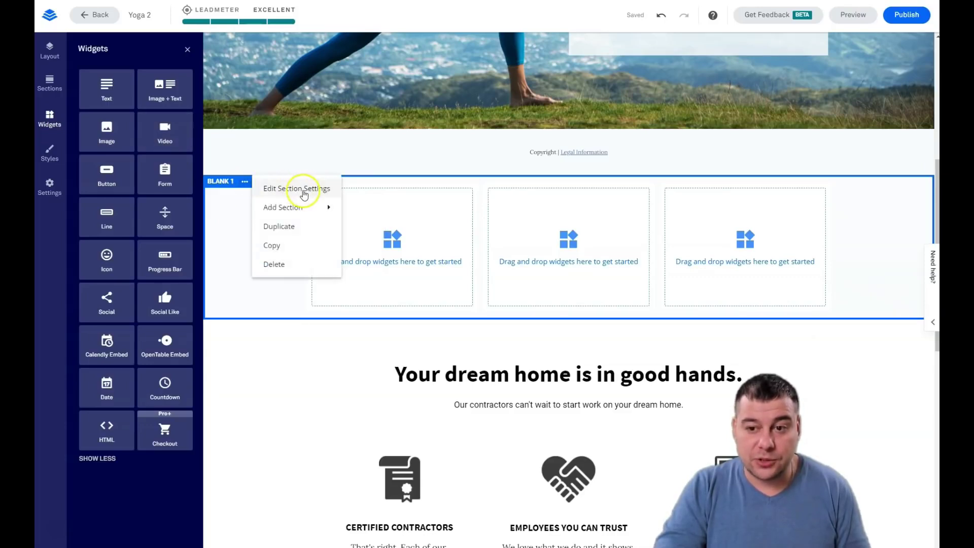
left_click(227, 215)
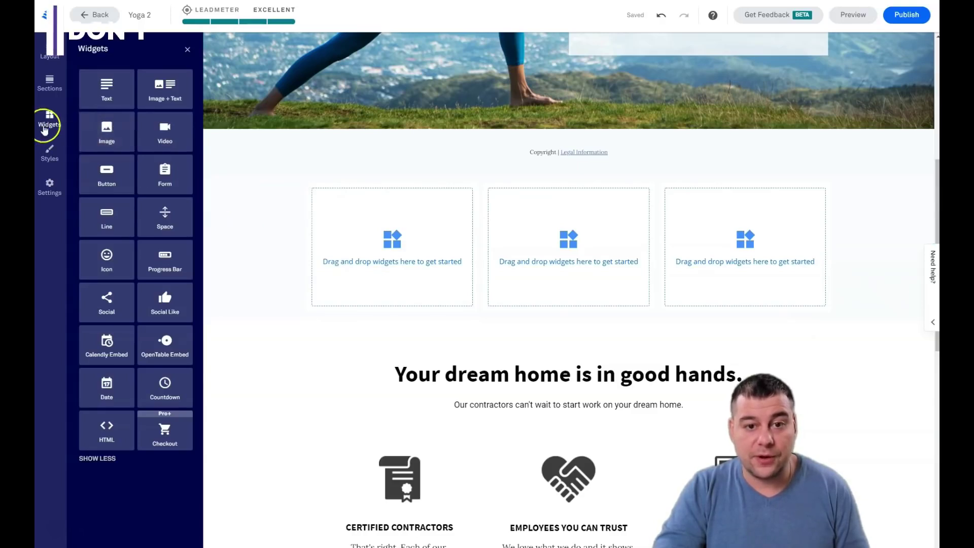
Fill the blank section's three columns with an Image widget, a Video widget and a Text widget, in that order.
left_click(101, 456)
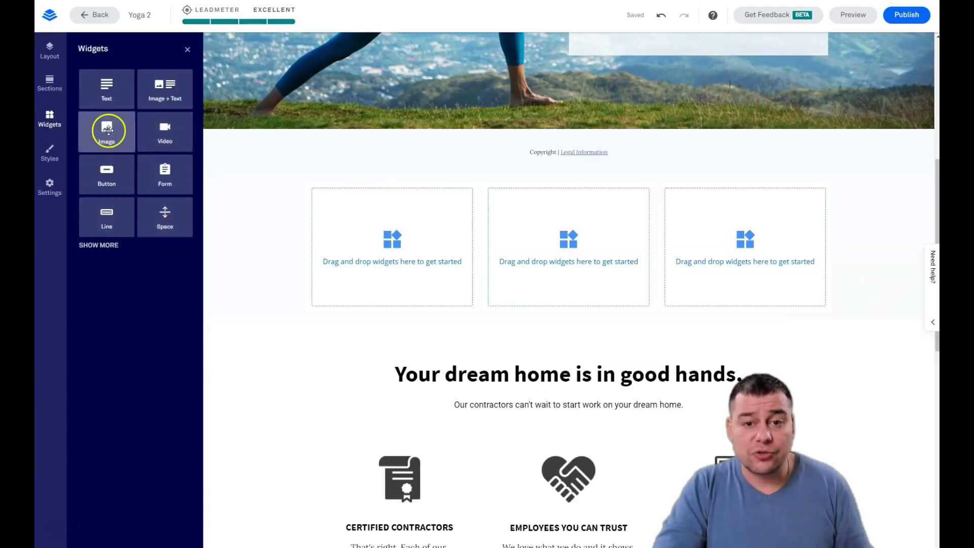
left_click_drag(107, 131, 388, 247)
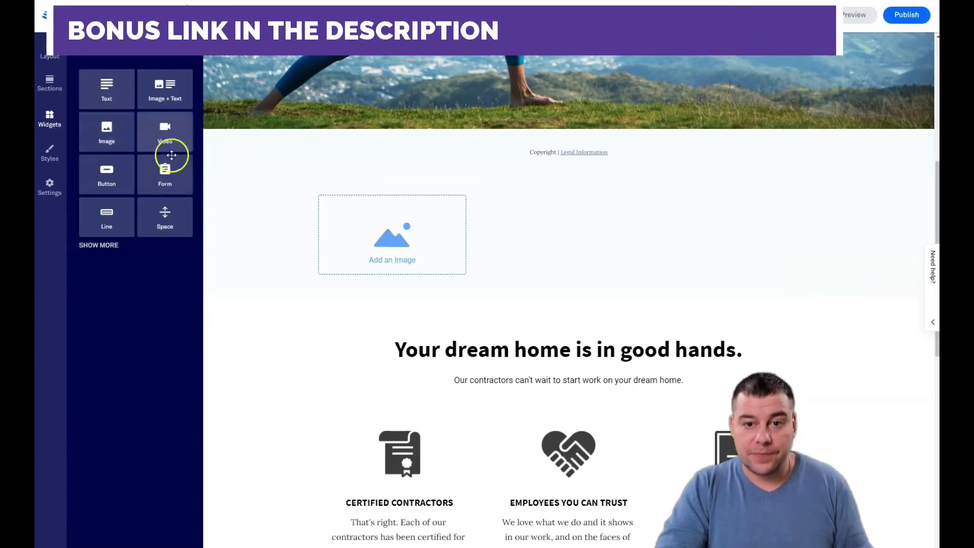
left_click_drag(210, 153, 580, 252)
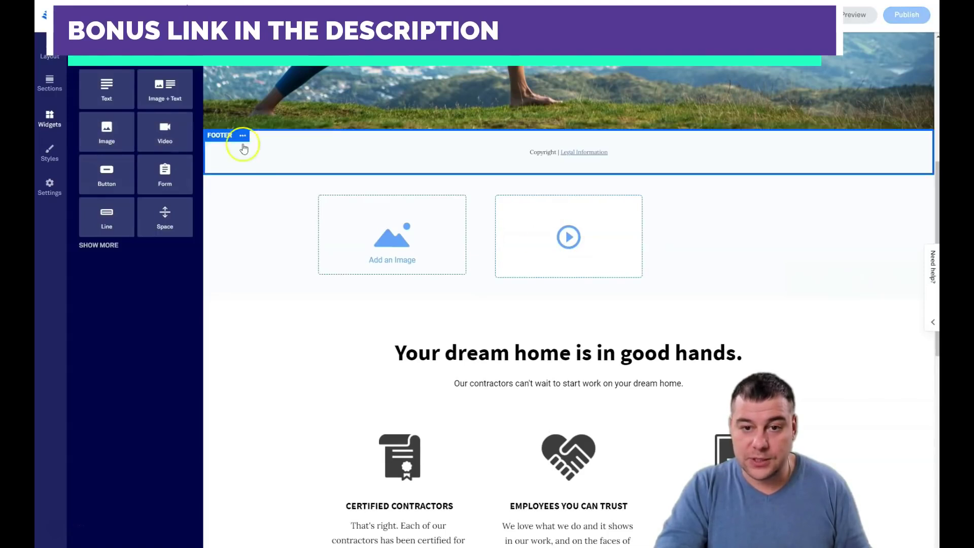
left_click_drag(104, 89, 731, 243)
left_click(702, 252)
Try the Rounded style on the image widget, and set its shape to Circular.
left_click(426, 220)
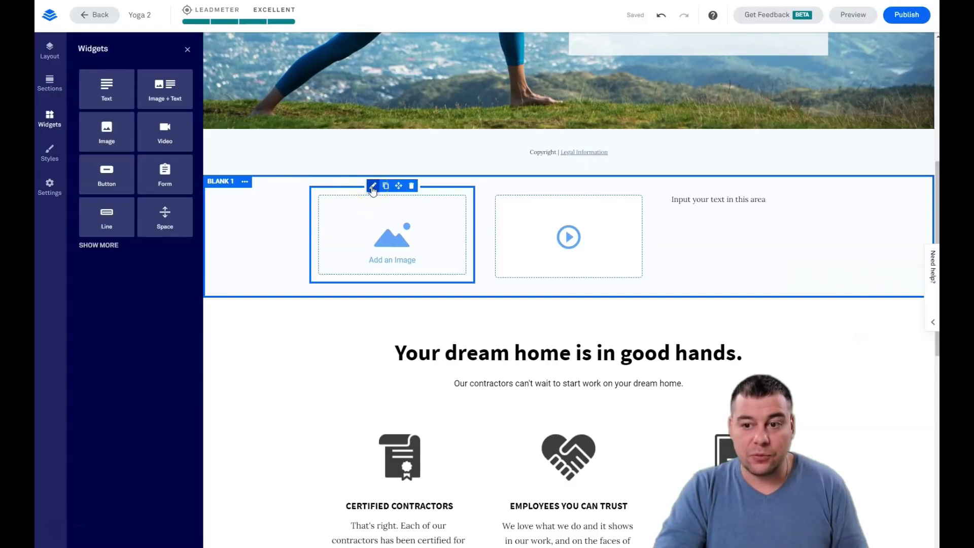
left_click(372, 188)
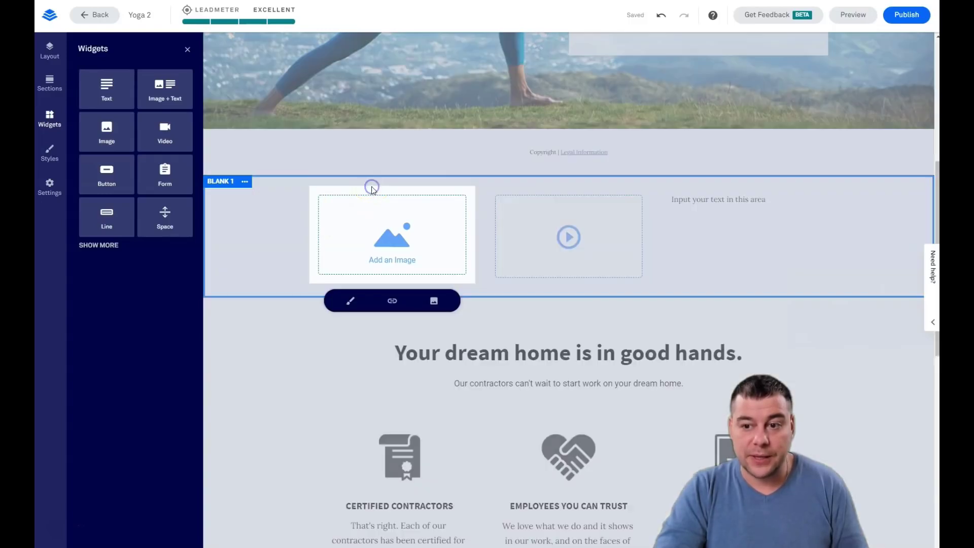
left_click(350, 302)
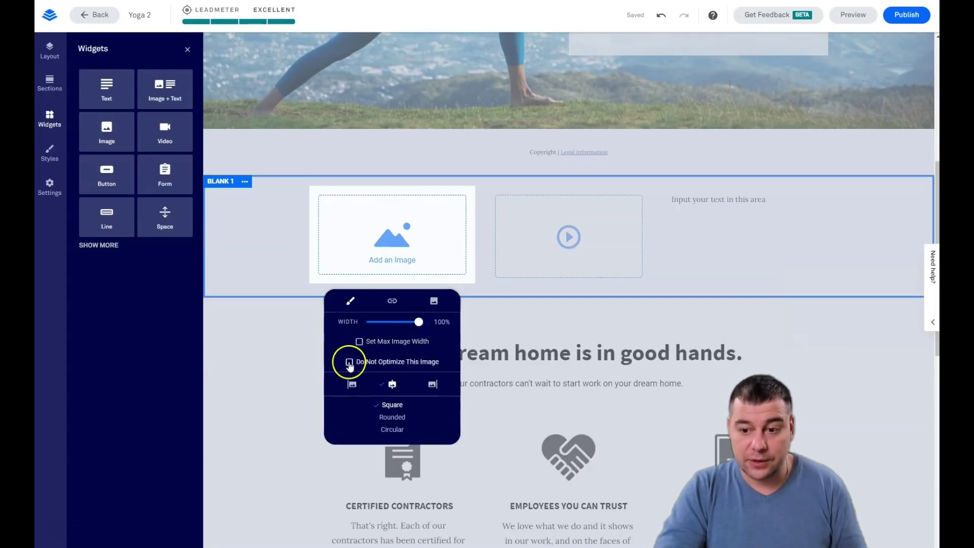
left_click(394, 417)
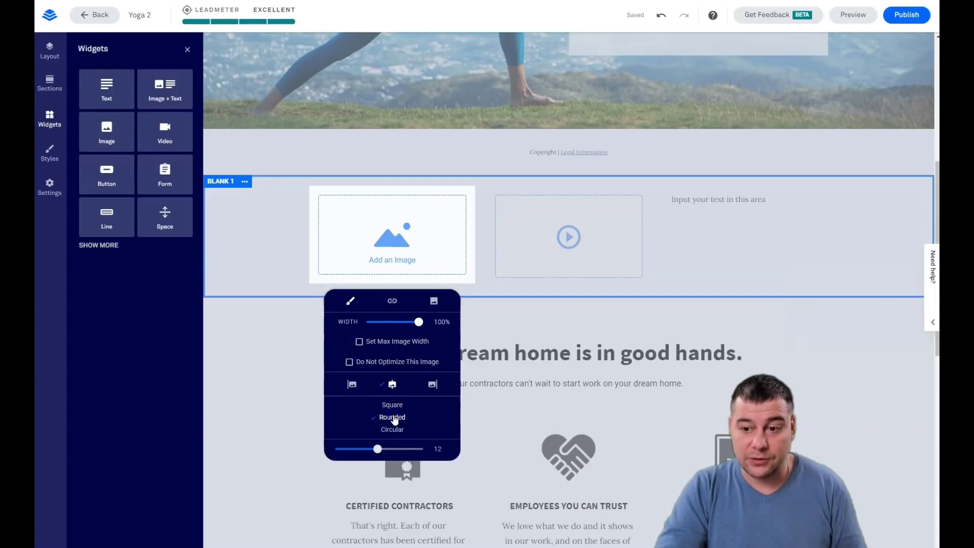
left_click(392, 430)
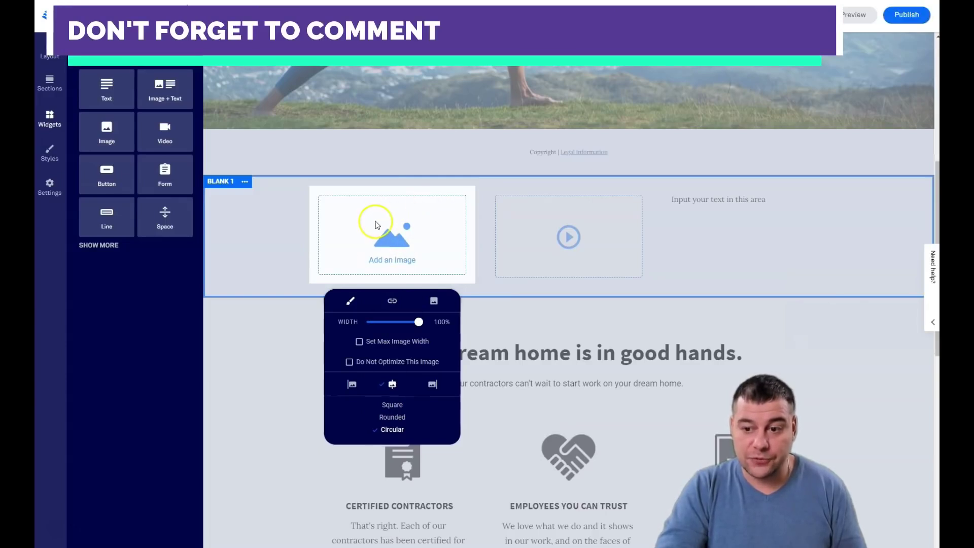
left_click(279, 236)
Open the blank section's settings and try the teal, black and blue recent colors as its background.
left_click(244, 181)
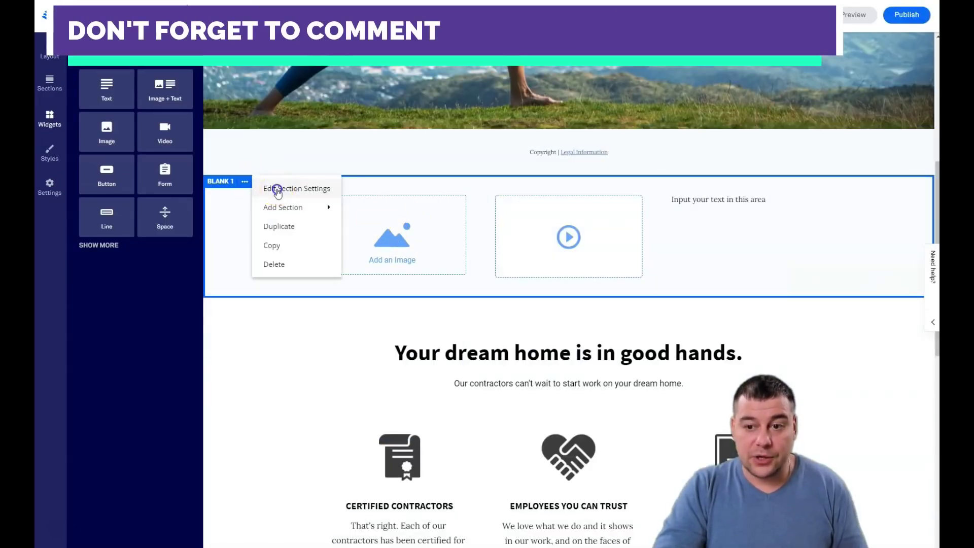
left_click(277, 189)
left_click(106, 106)
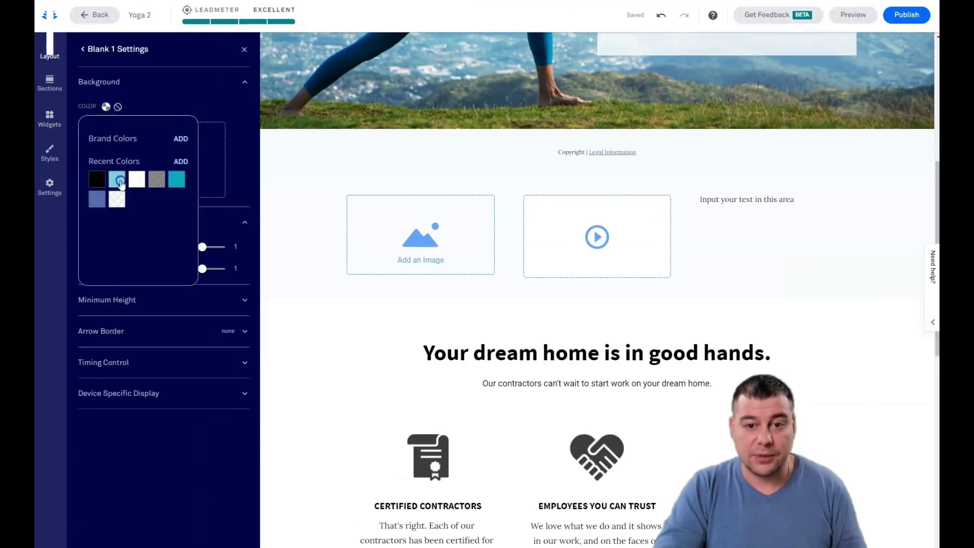
left_click(118, 180)
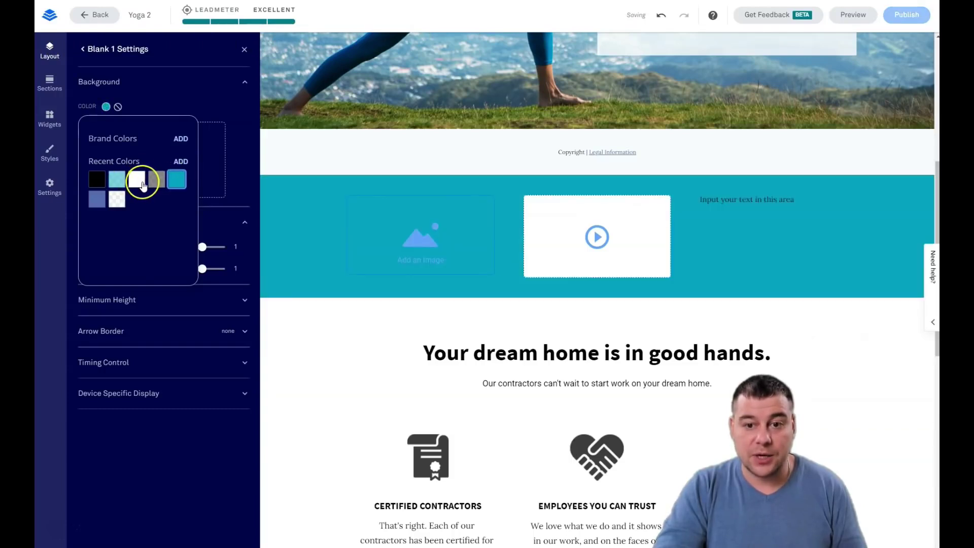
left_click(101, 182)
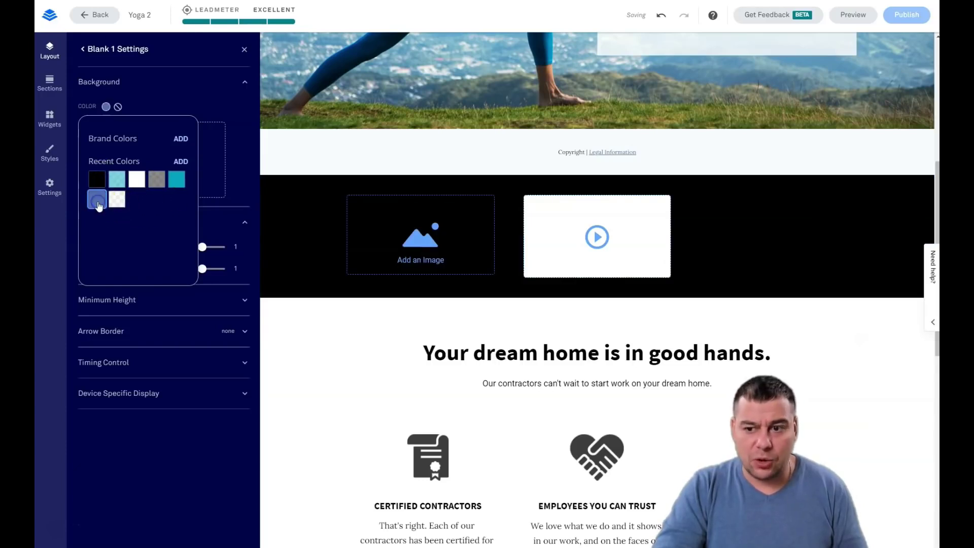
left_click(98, 205)
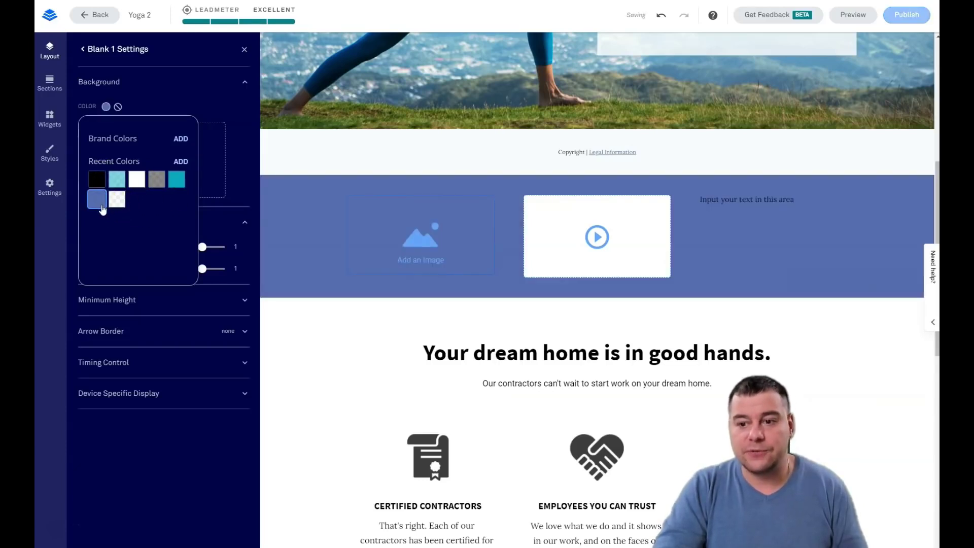
Mix a custom background color for the blank section, ending on the pale mauve CAB3C6 at 100 opacity.
left_click(181, 162)
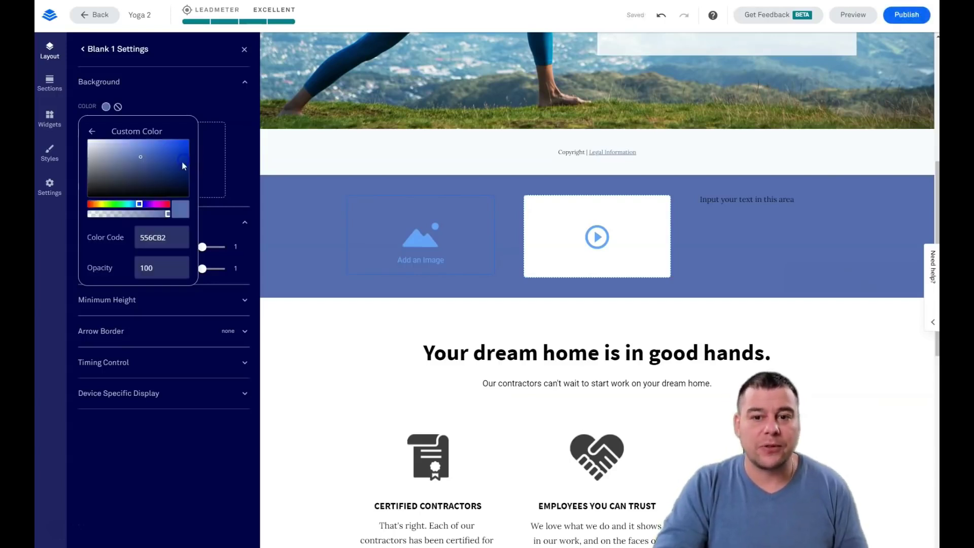
left_click_drag(142, 204, 156, 207)
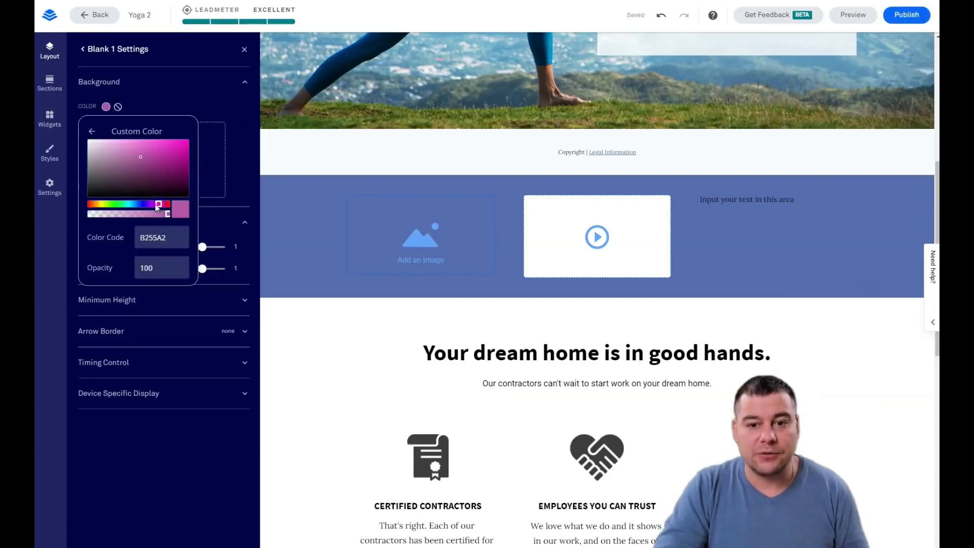
left_click(153, 167)
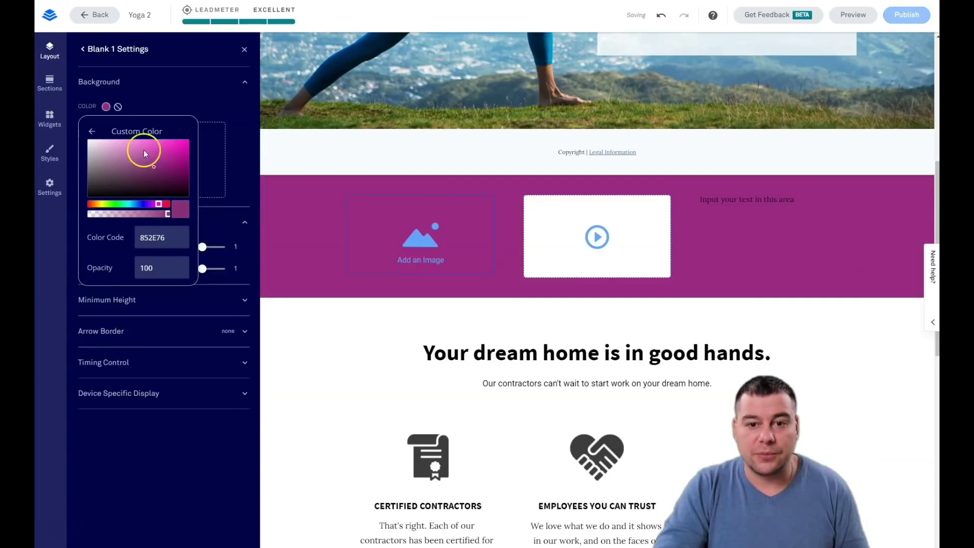
left_click(126, 143)
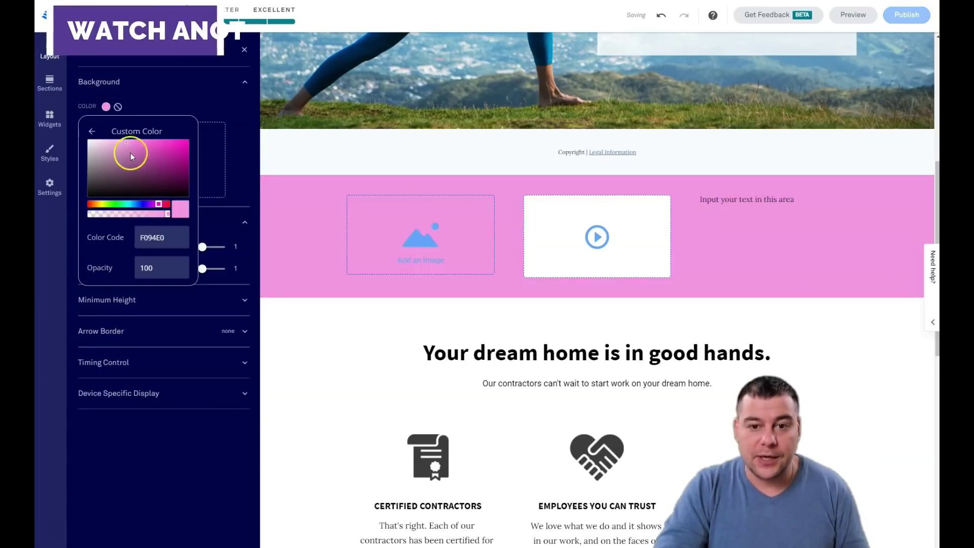
left_click(117, 168)
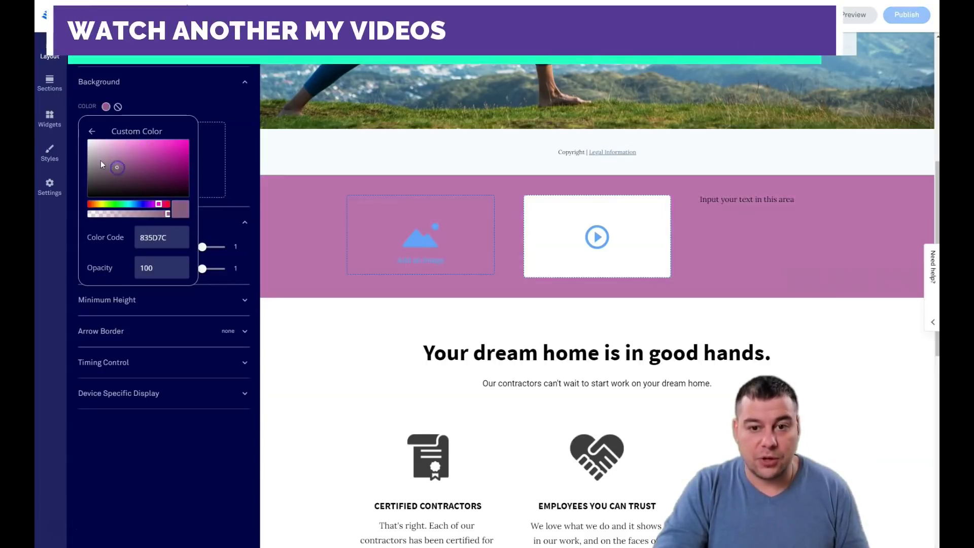
left_click(105, 170)
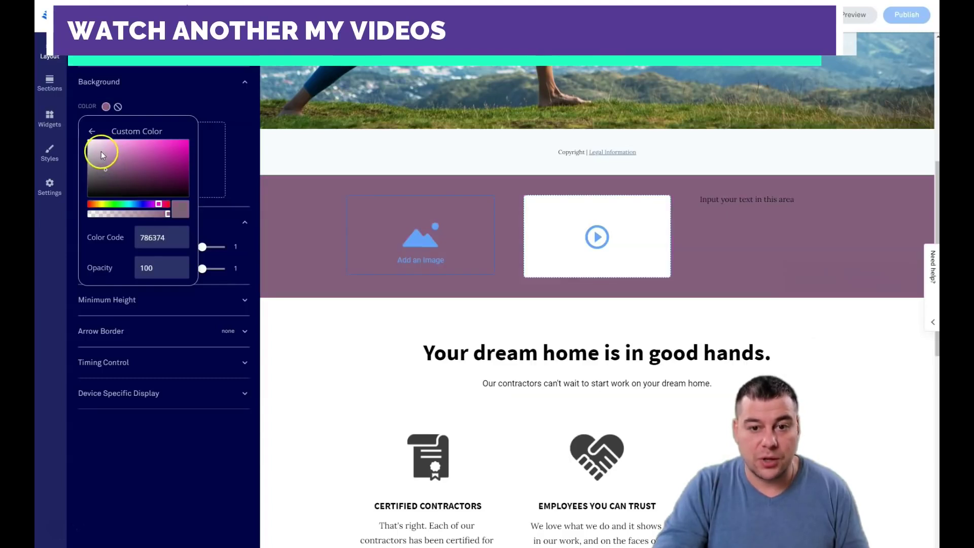
left_click(100, 151)
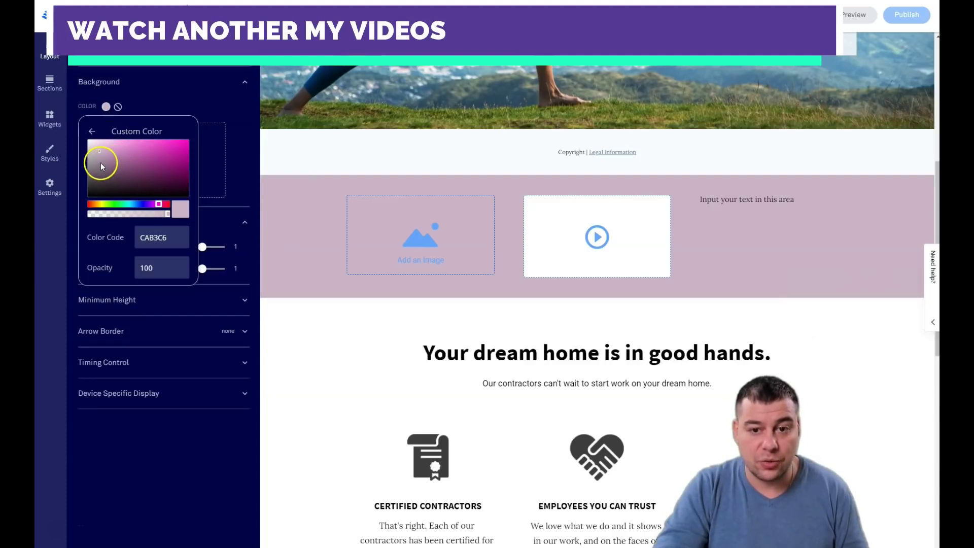
left_click(170, 96)
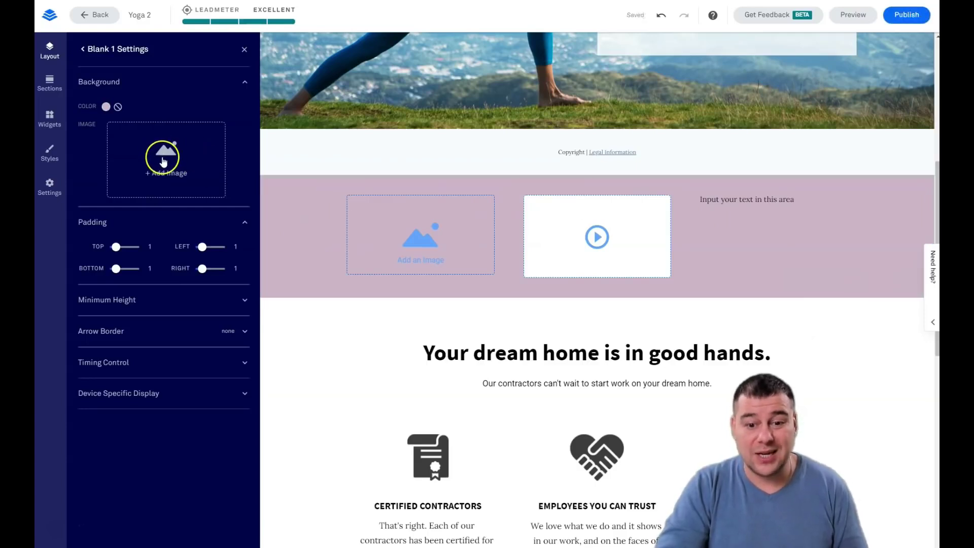
Try minimum heights of 50%, 75%, 90% and Full on the blank section, and return it to Auto.
left_click(243, 302)
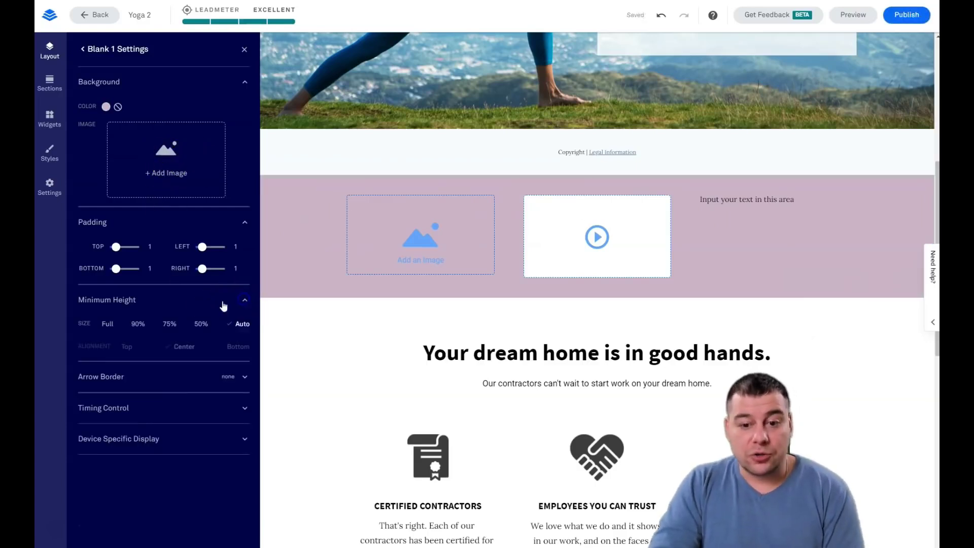
left_click(202, 323)
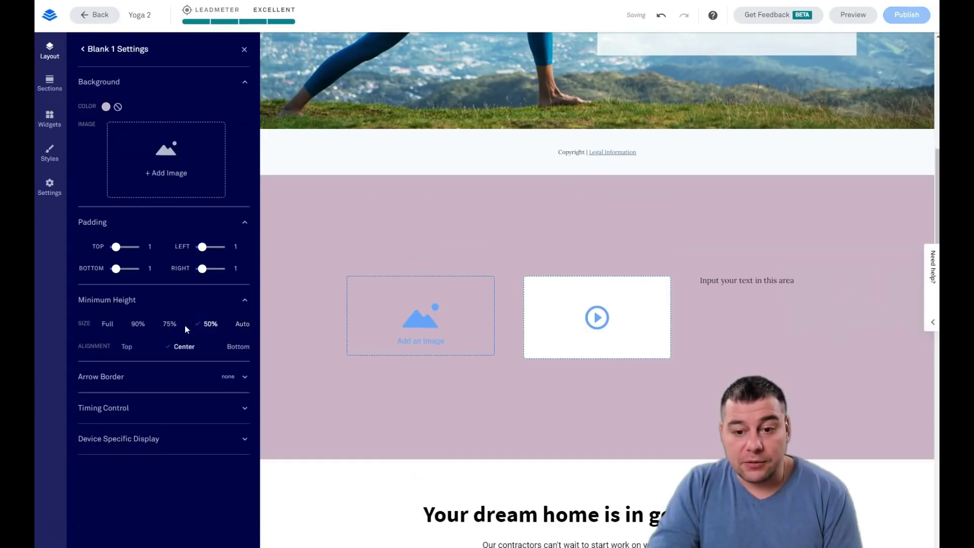
left_click(167, 325)
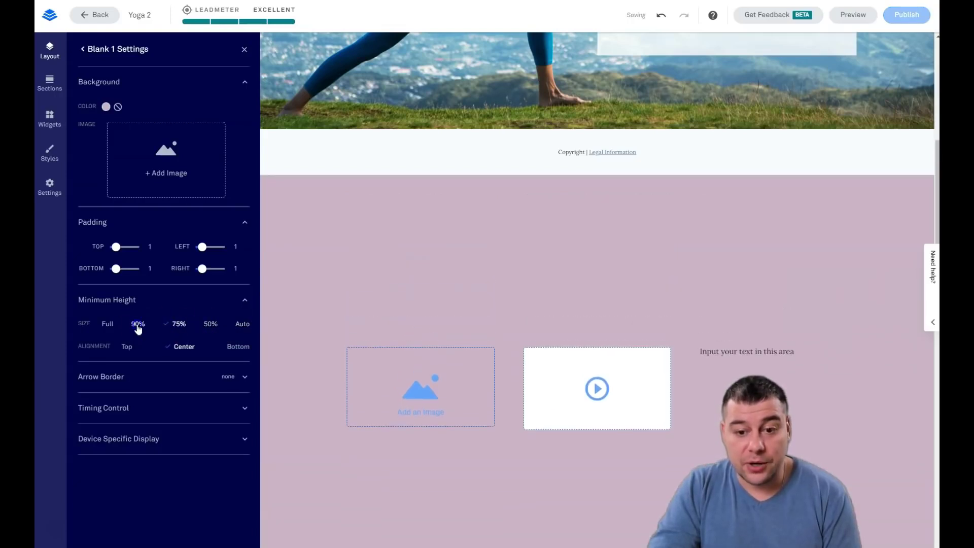
left_click(137, 325)
left_click(106, 325)
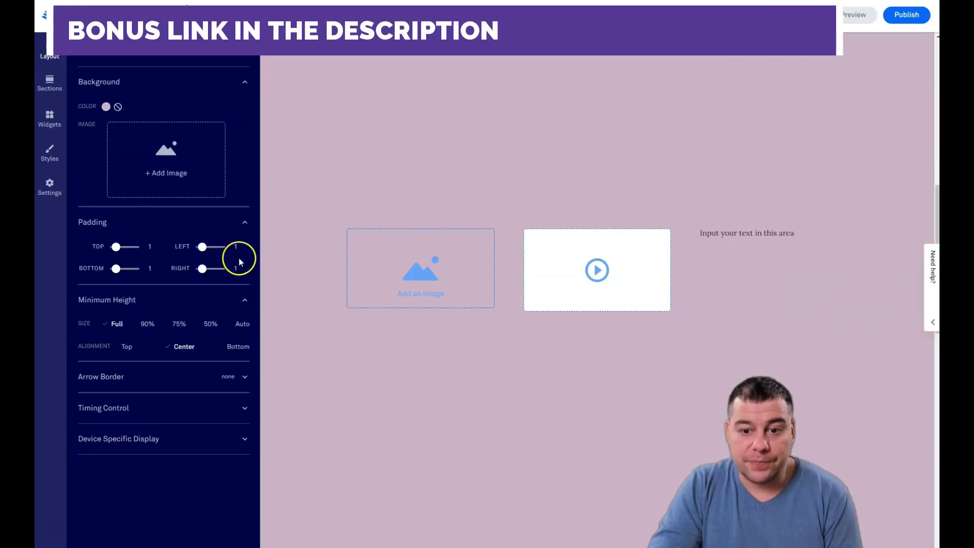
left_click(241, 325)
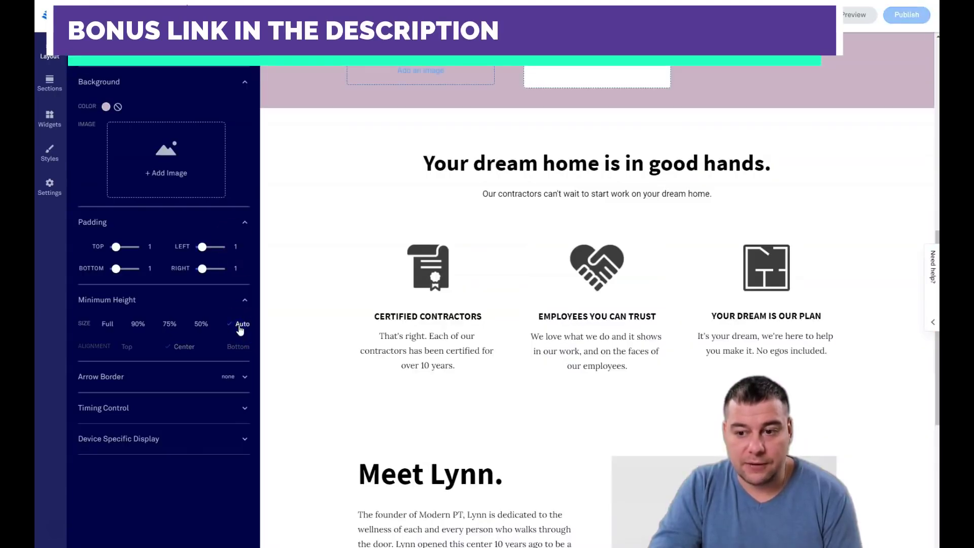
Resize the blank section's columns so the video column is the widest and the text column is narrow.
scroll(341, 293, "up", 5)
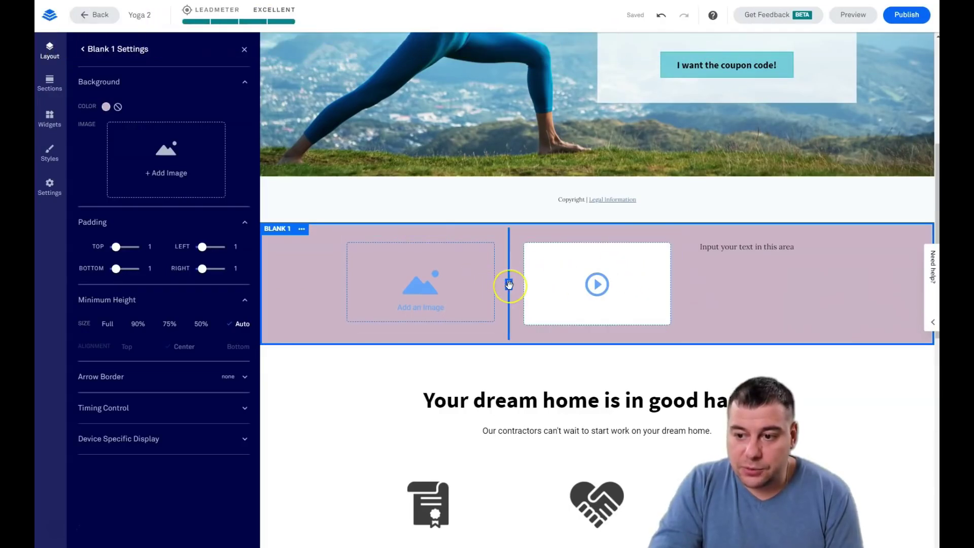
left_click_drag(536, 287, 588, 294)
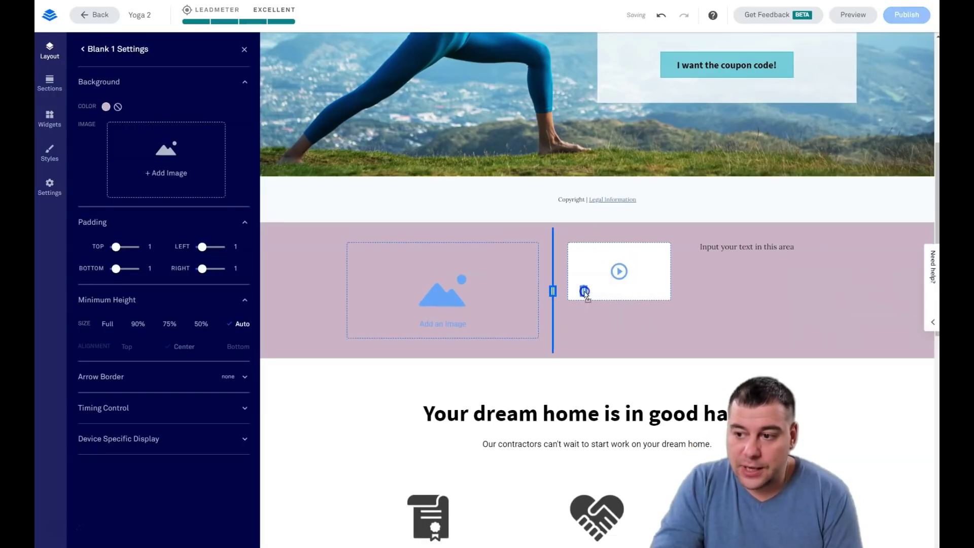
left_click_drag(690, 287, 772, 292)
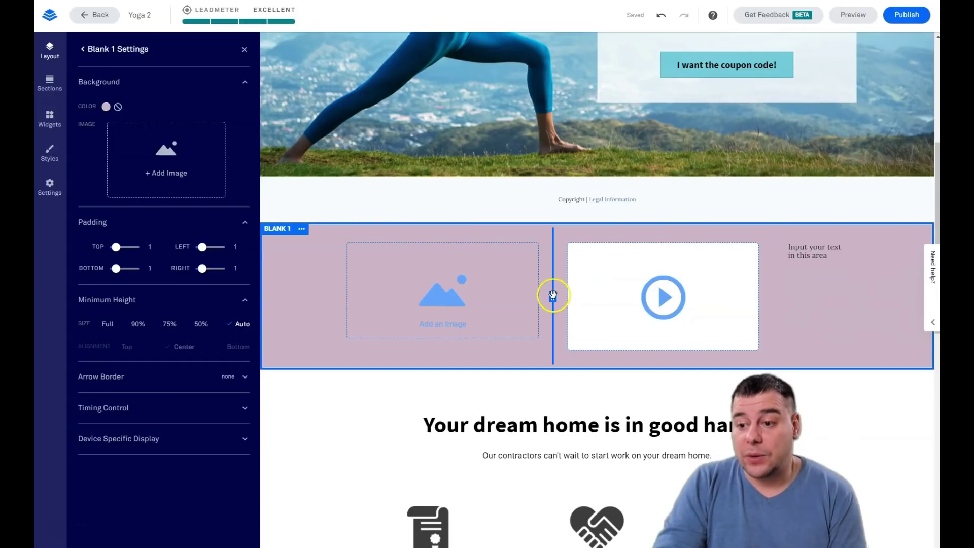
left_click_drag(552, 294, 526, 298)
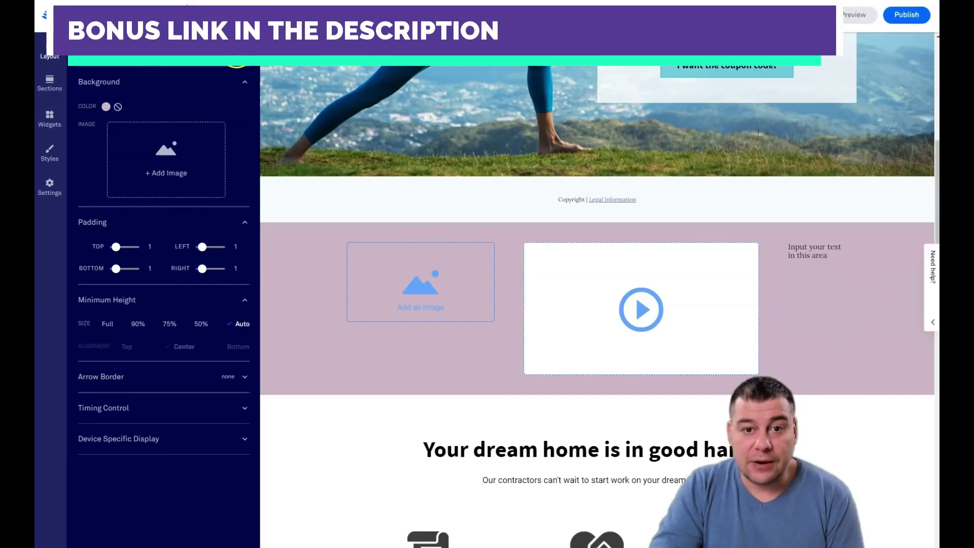
Close the section settings, move the image widget beneath the video in the blank section, and delete that widget.
left_click(49, 47)
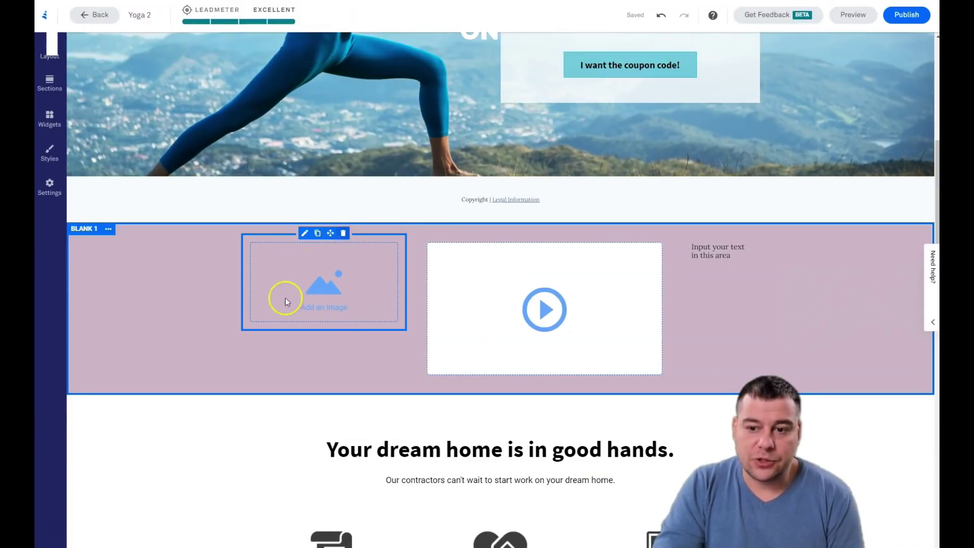
left_click_drag(330, 233, 542, 419)
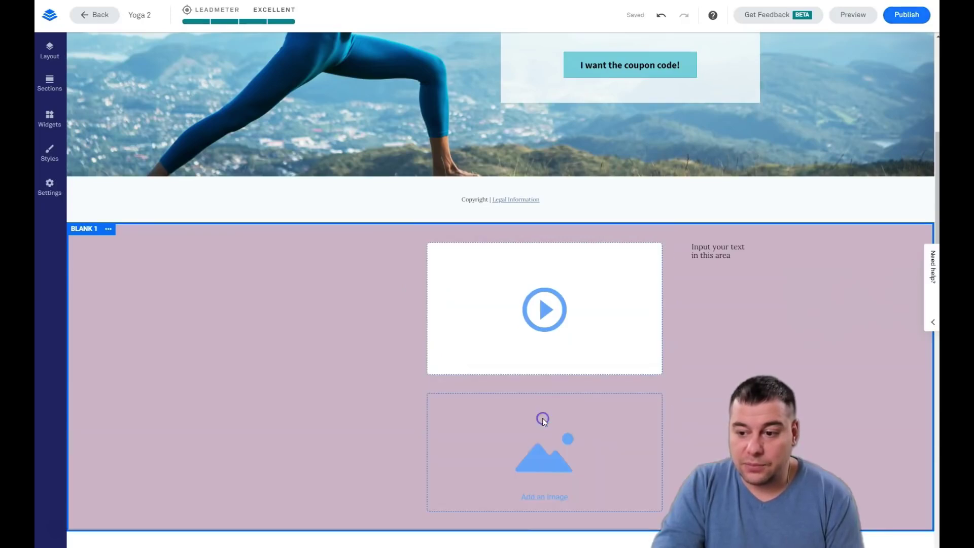
scroll(540, 396, "down", 3)
scroll(527, 300, "up", 1)
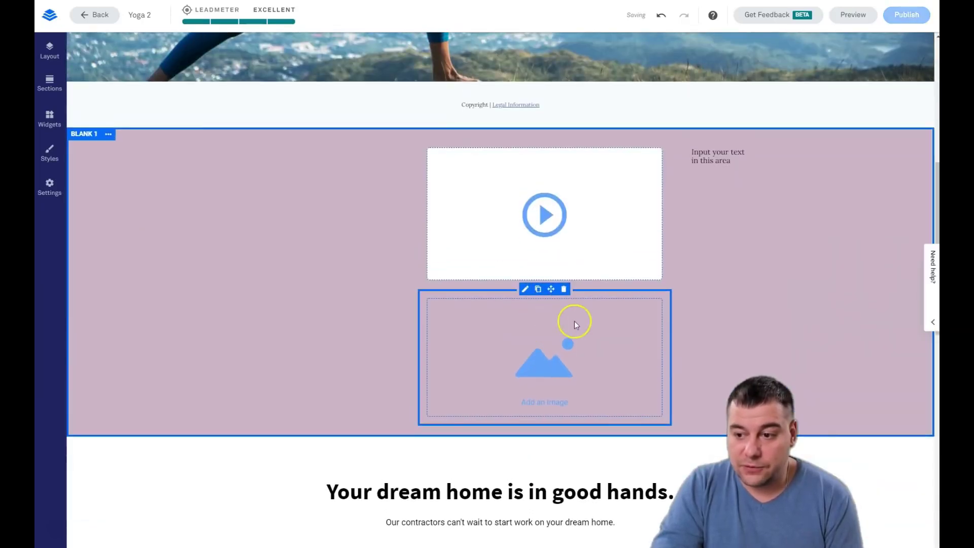
left_click(564, 289)
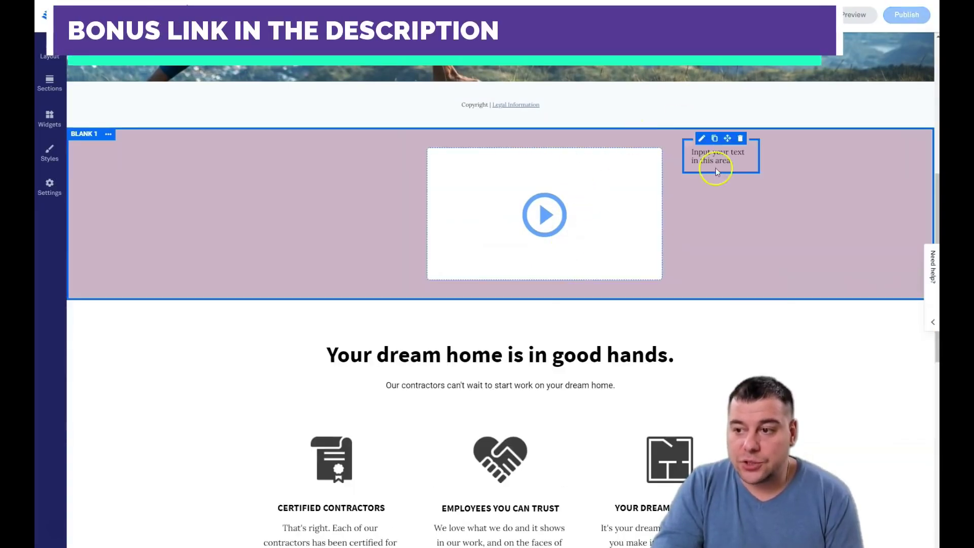
Delete the Blank 1, Features/Services 1 and About 1 sections below the copyright footer.
left_click(109, 134)
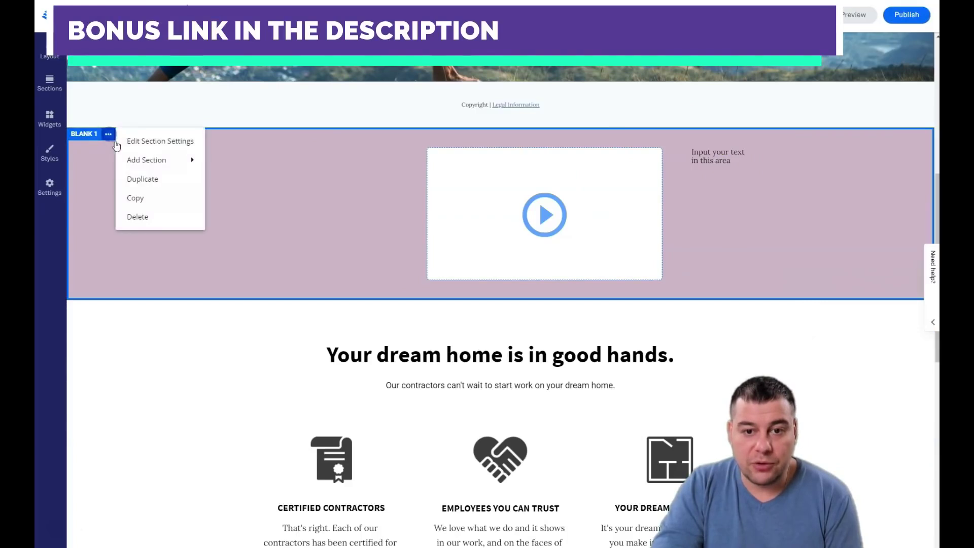
left_click(149, 216)
left_click(177, 181)
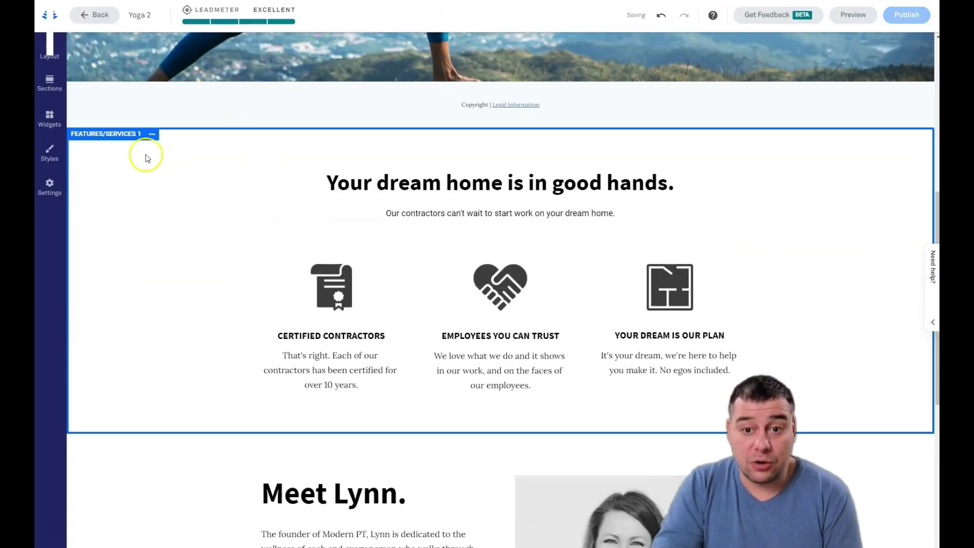
left_click(152, 133)
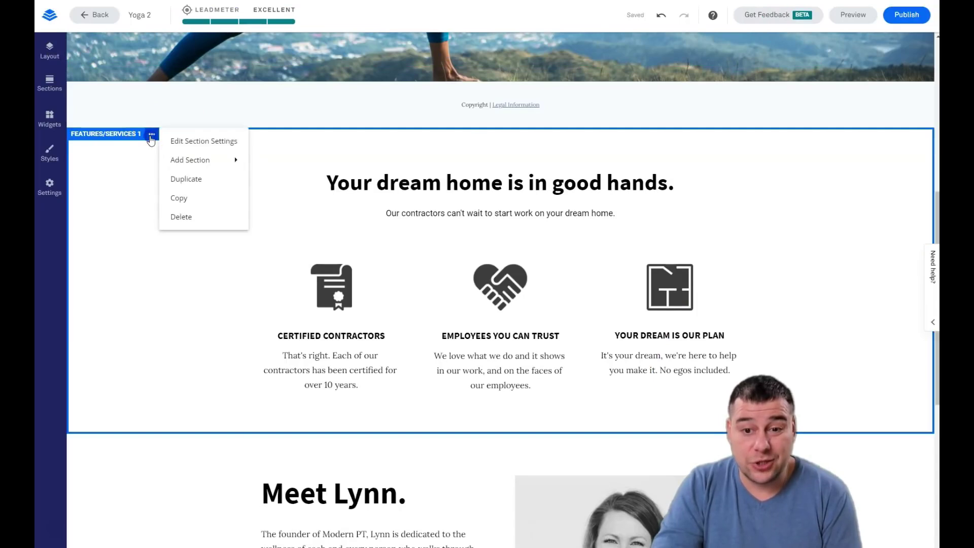
left_click(182, 217)
left_click(180, 190)
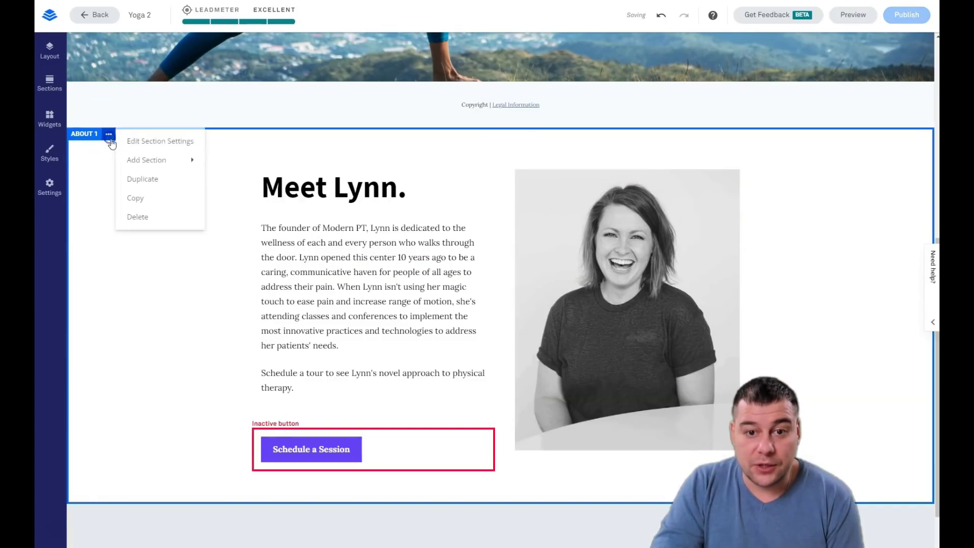
left_click(142, 217)
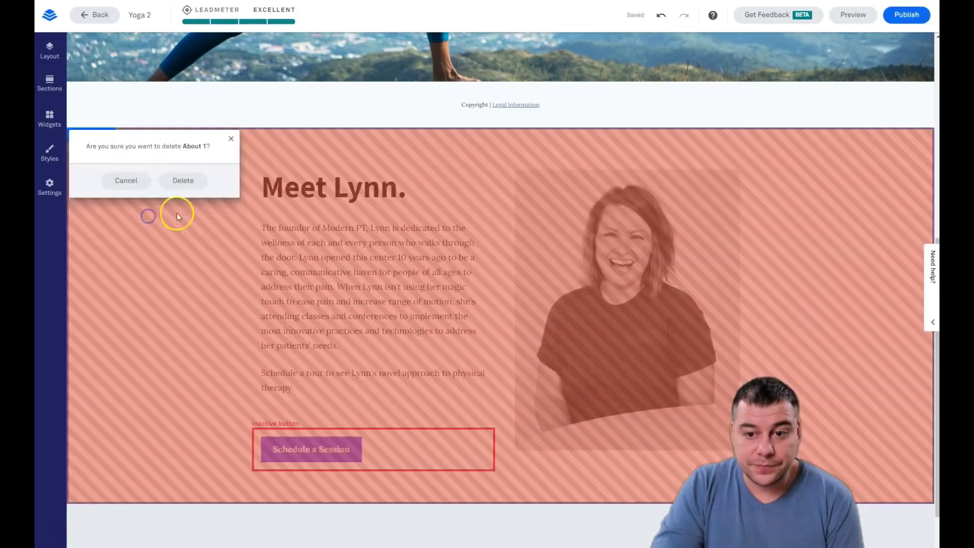
left_click(184, 175)
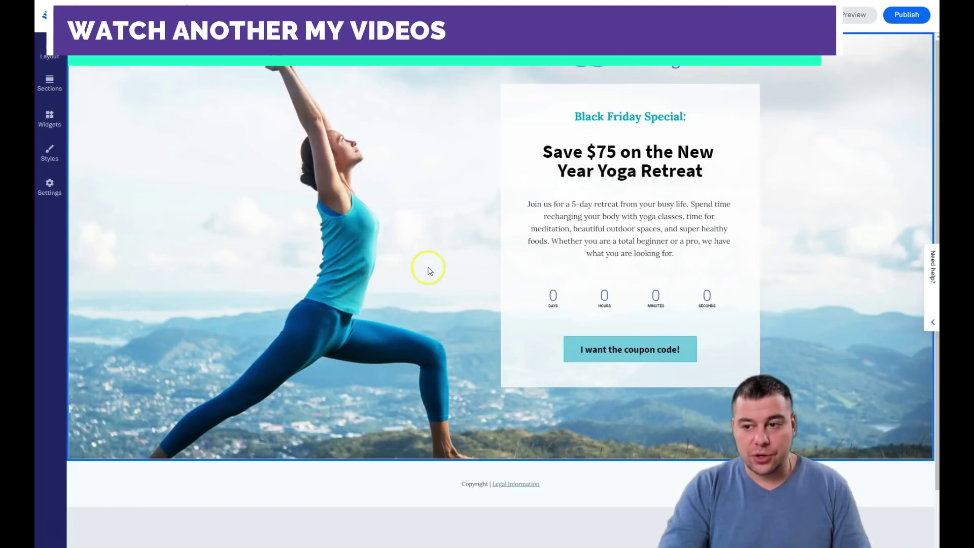
scroll(428, 270, "down", 2)
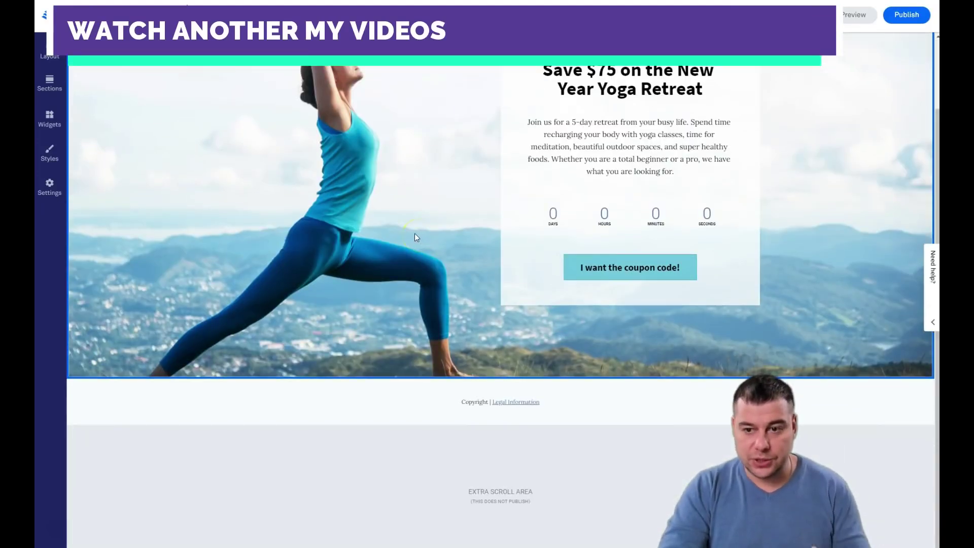
scroll(414, 233, "up", 2)
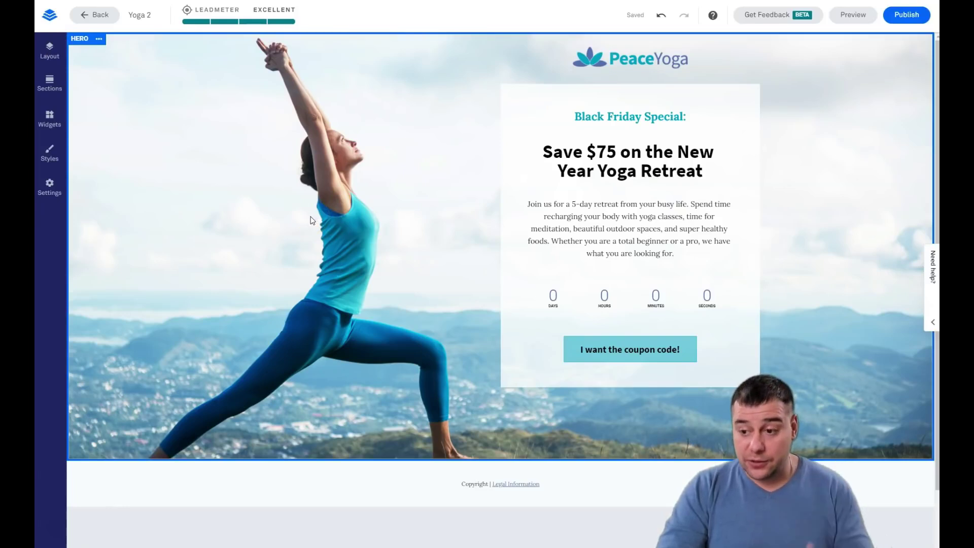
mouse_move(593, 335)
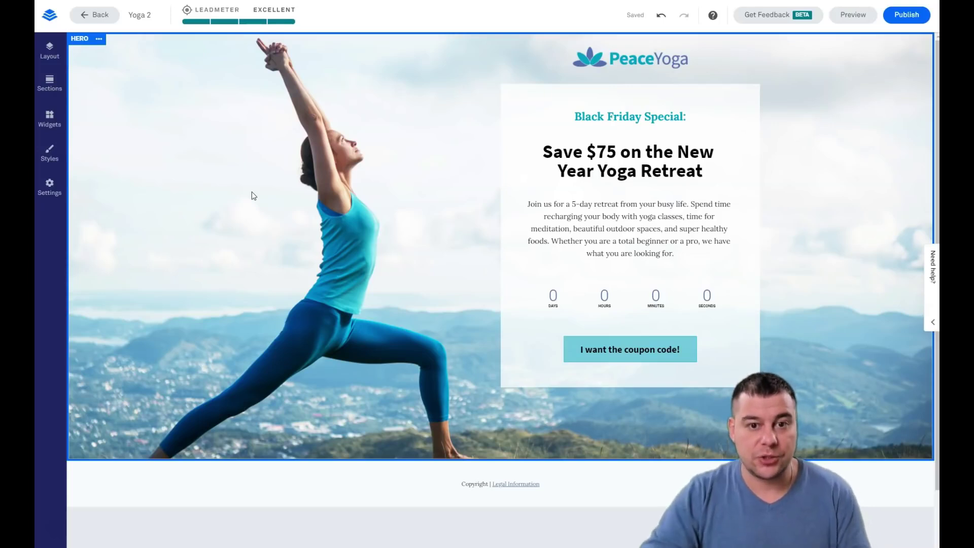
Open the Hero section's settings and bring up the image chooser for its background.
left_click(100, 40)
left_click(133, 44)
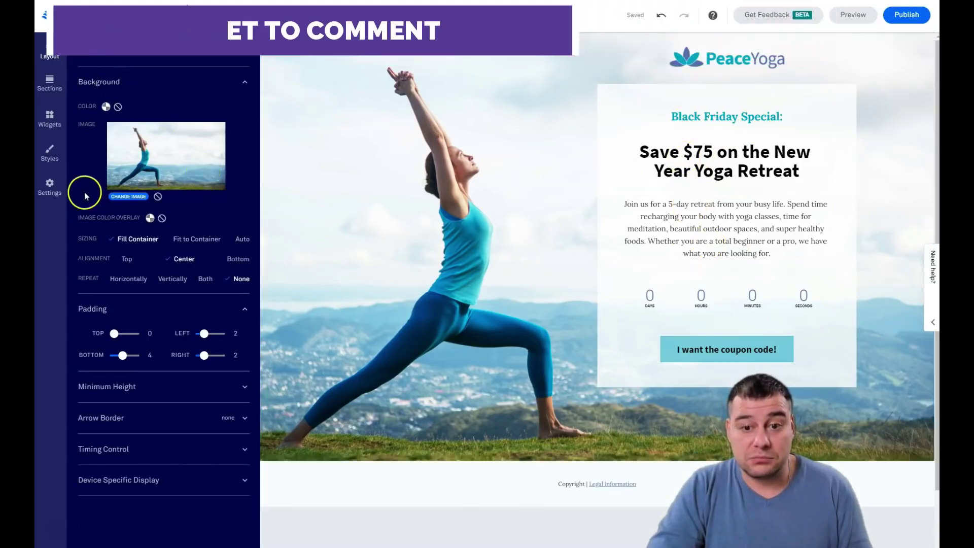
left_click(128, 196)
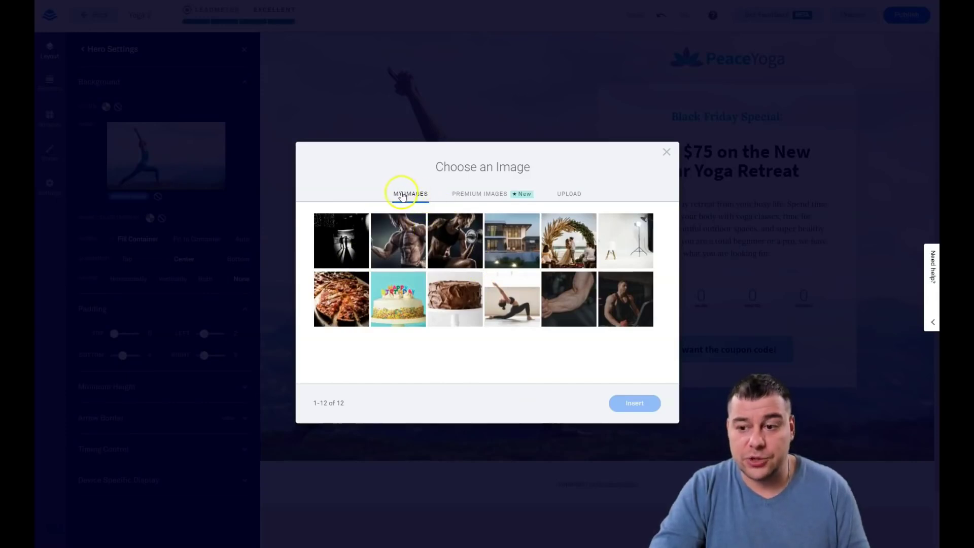
Browse the premium Shutterstock images available for the hero background.
left_click(477, 196)
scroll(477, 305, "down", 5)
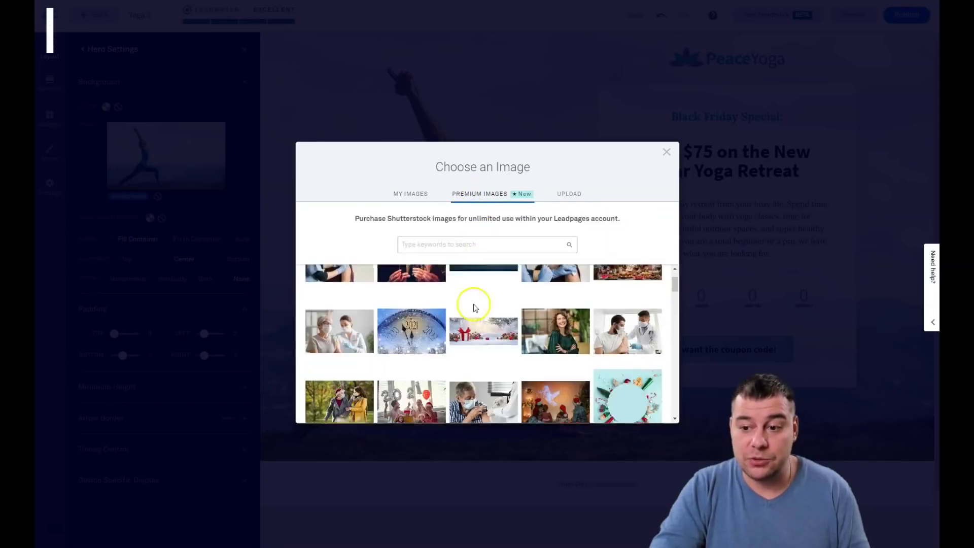
scroll(413, 319, "down", 6)
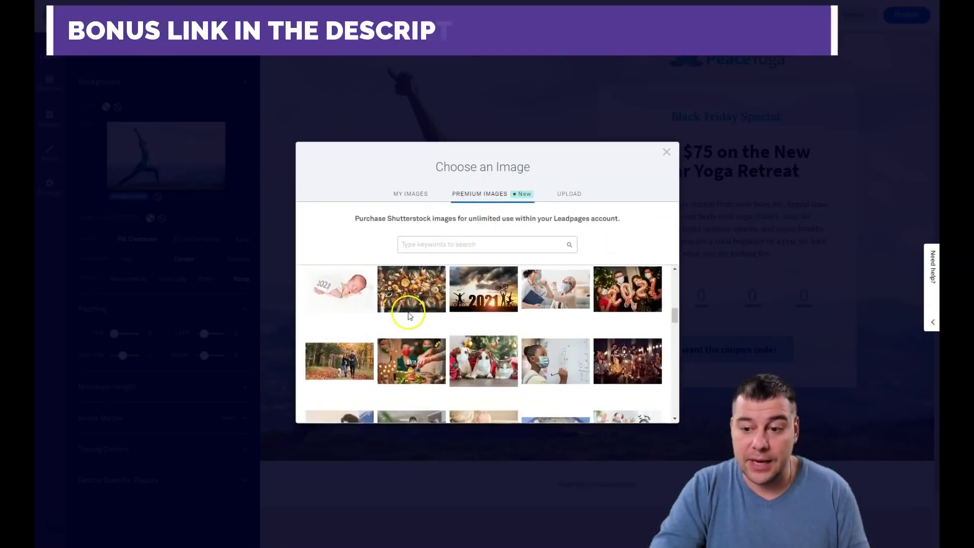
scroll(410, 317, "down", 3)
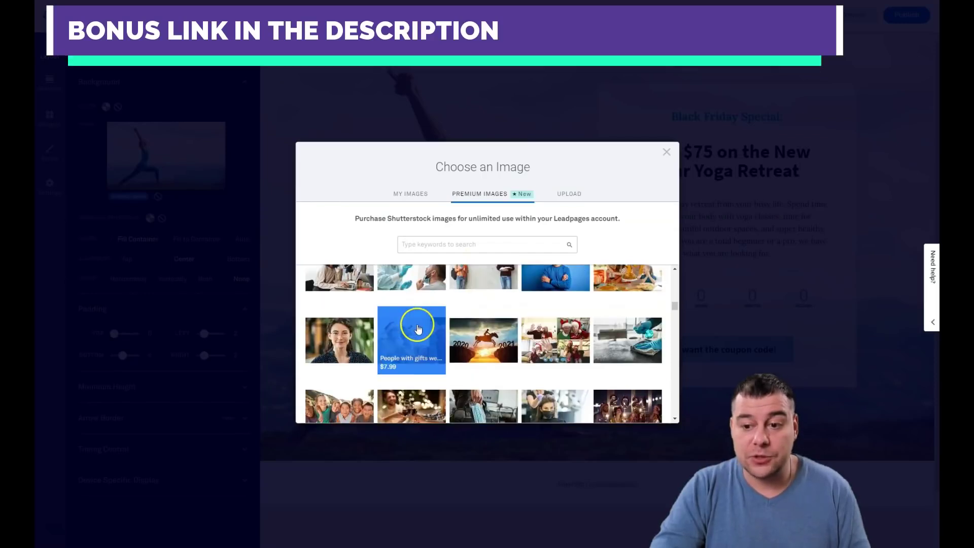
scroll(414, 322, "down", 3)
scroll(418, 327, "down", 6)
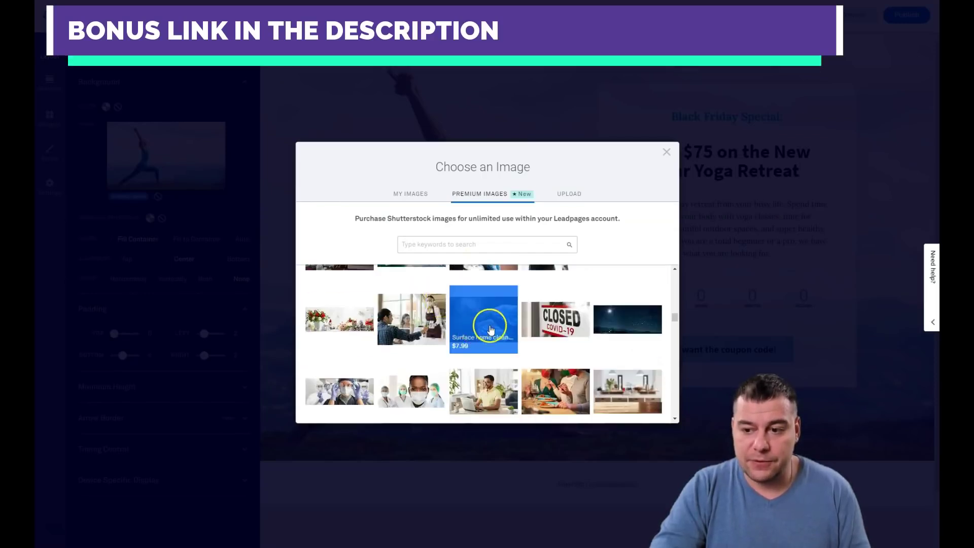
scroll(456, 310, "down", 6)
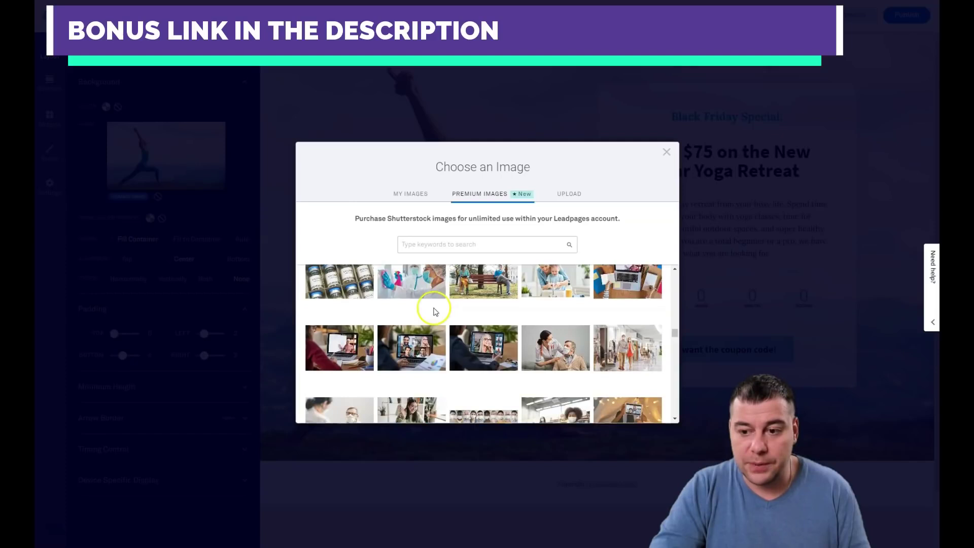
scroll(459, 314, "down", 6)
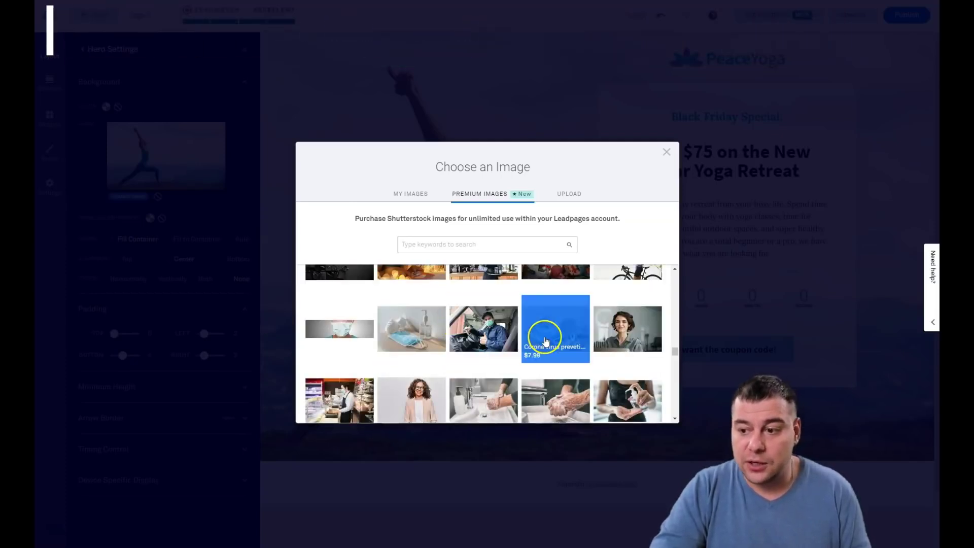
scroll(469, 322, "down", 3)
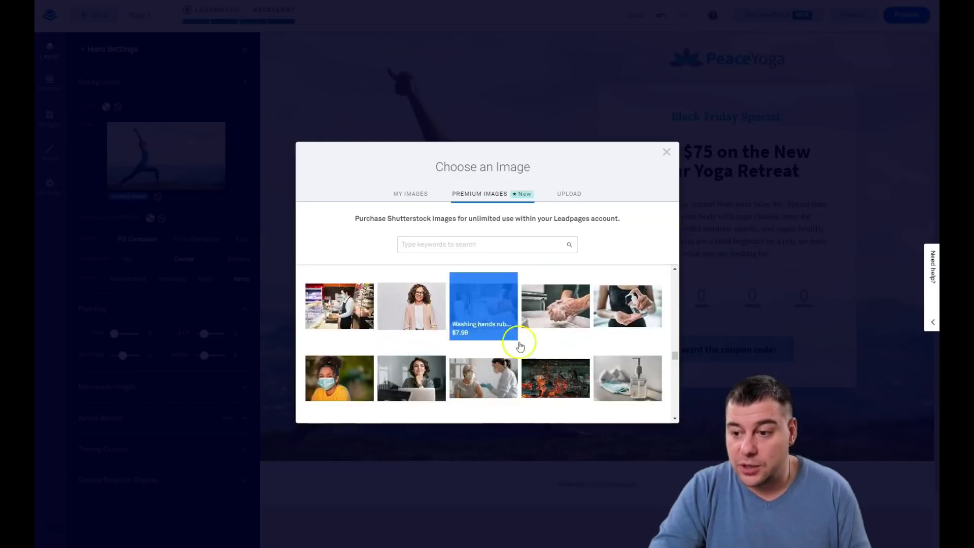
Upload the photo of women meditating in a yoga class as the hero's background image.
left_click(568, 202)
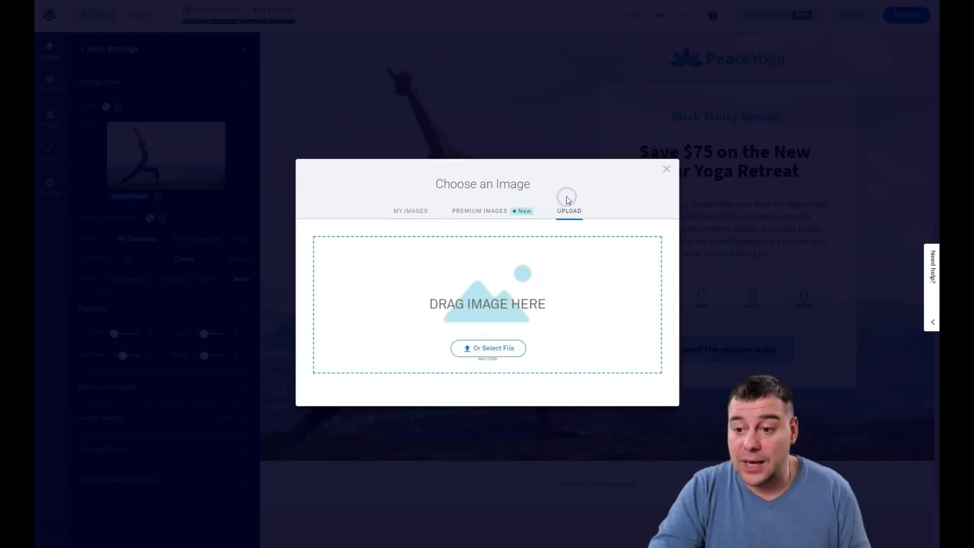
left_click(486, 350)
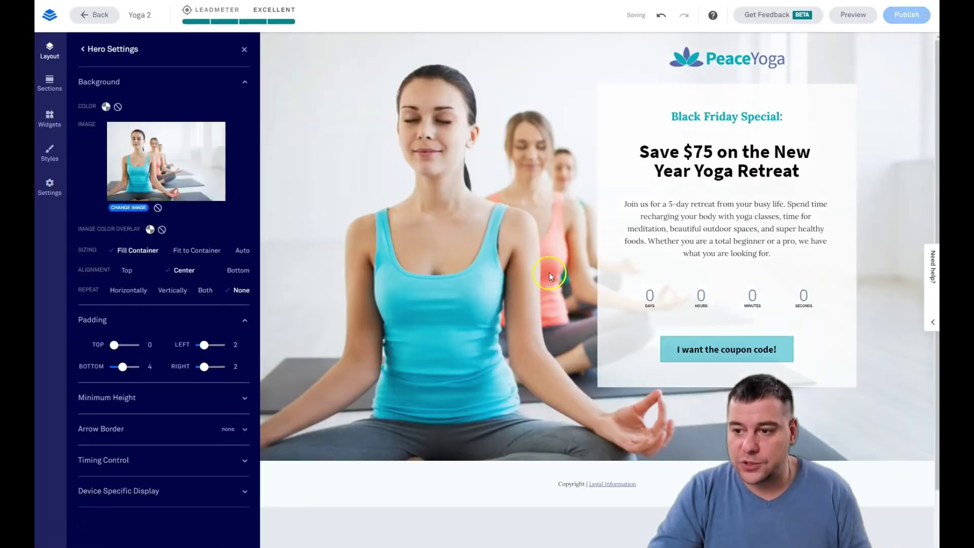
left_click(678, 217)
left_click(380, 142)
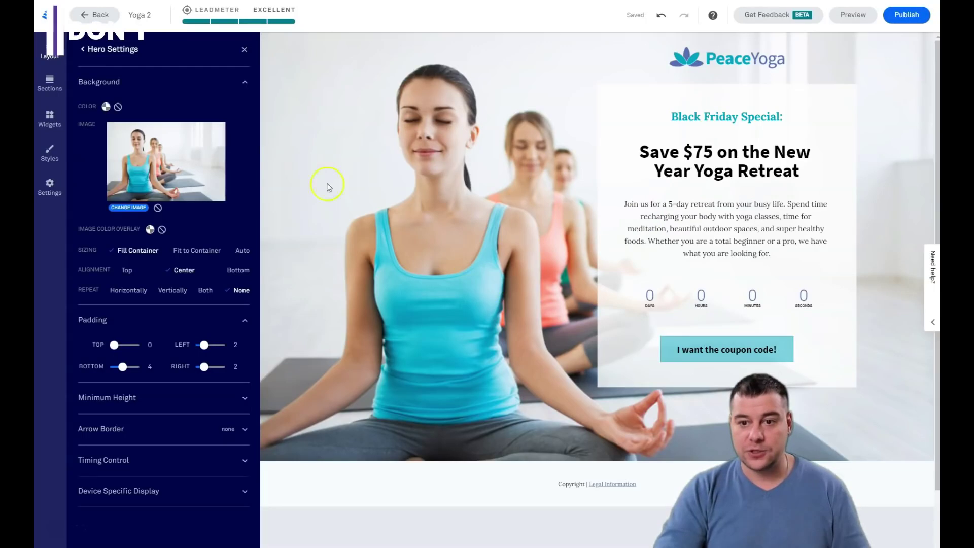
Give the hero image a custom color overlay, trying red E92121, lowering the opacity to 30, and ending on near-black 080808.
left_click(150, 230)
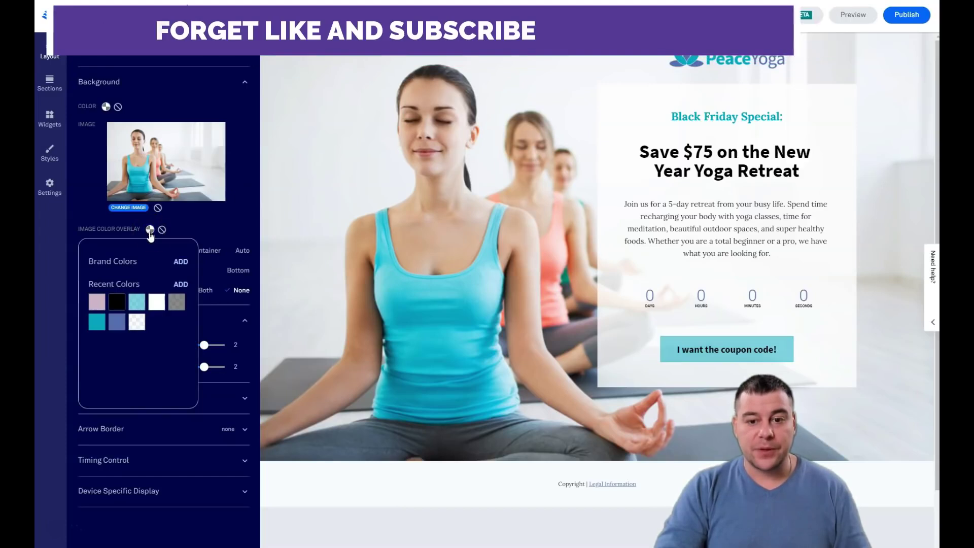
left_click(180, 284)
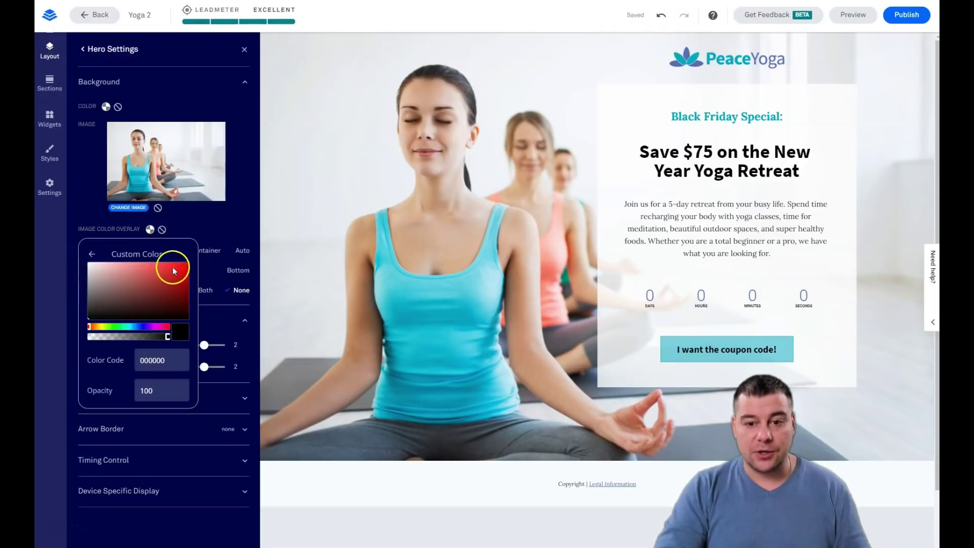
left_click(175, 267)
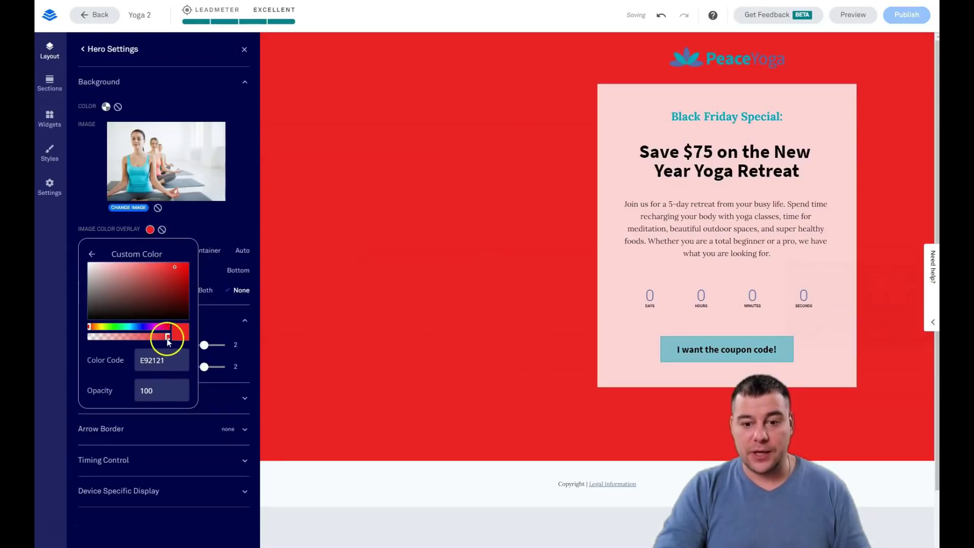
left_click_drag(168, 339, 161, 338)
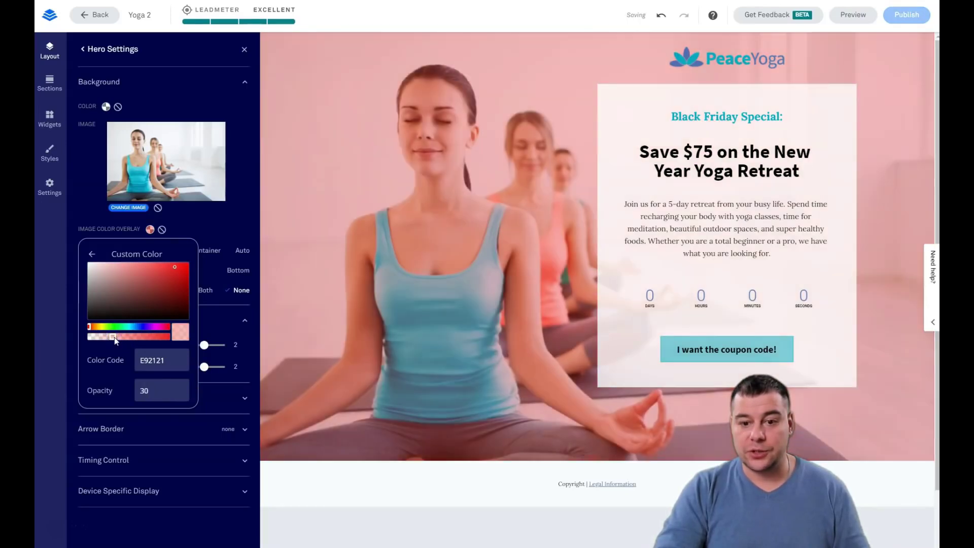
left_click(88, 317)
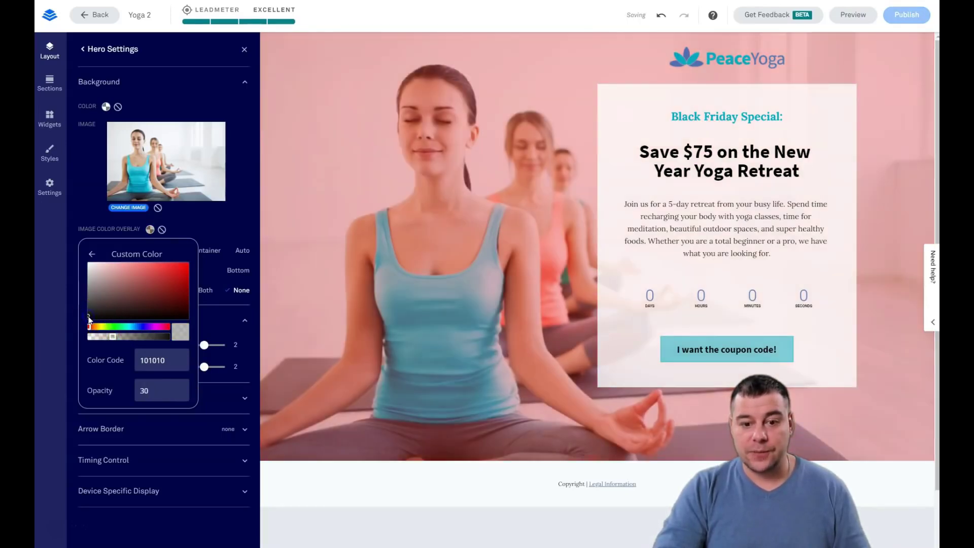
left_click_drag(89, 321, 90, 322)
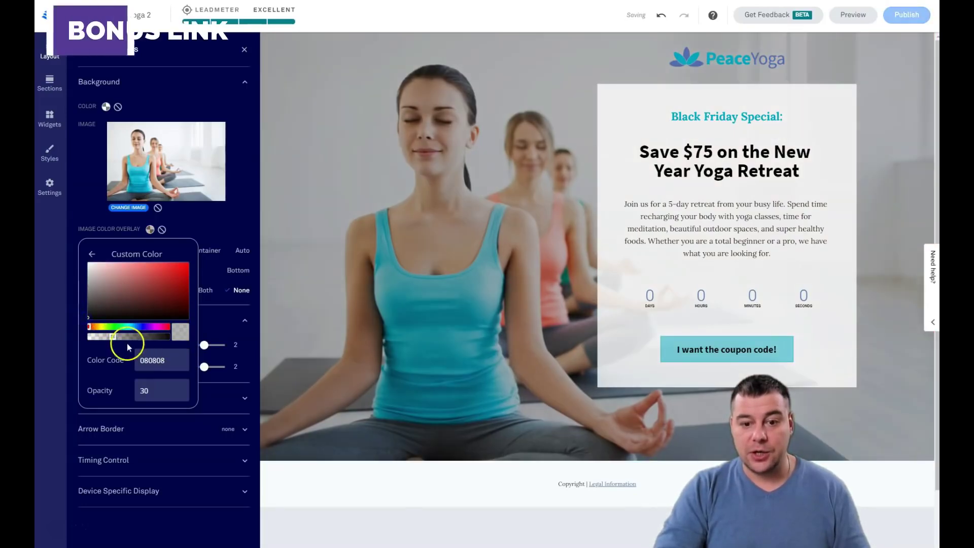
Raise the opacity of the hero image's color overlay to 41 and close the section settings.
left_click_drag(113, 337, 121, 336)
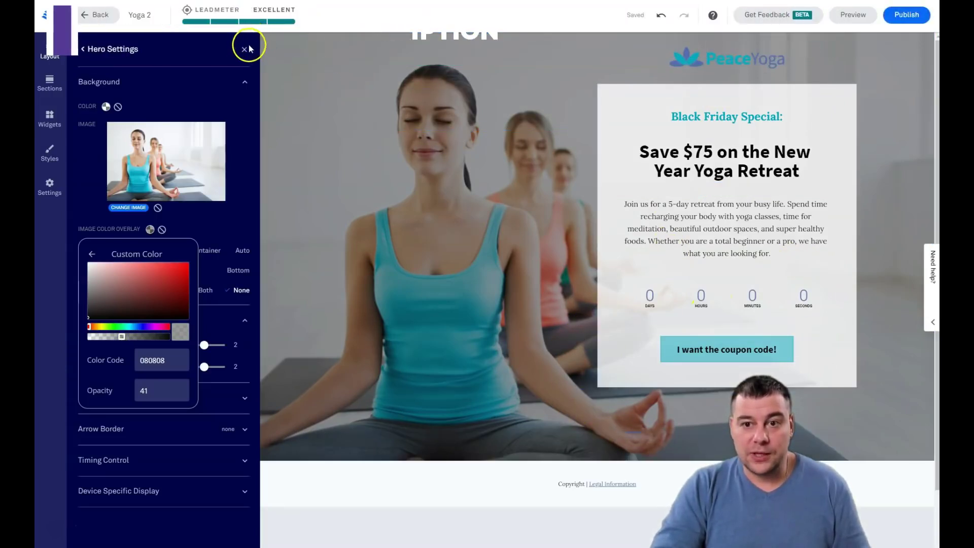
left_click(243, 51)
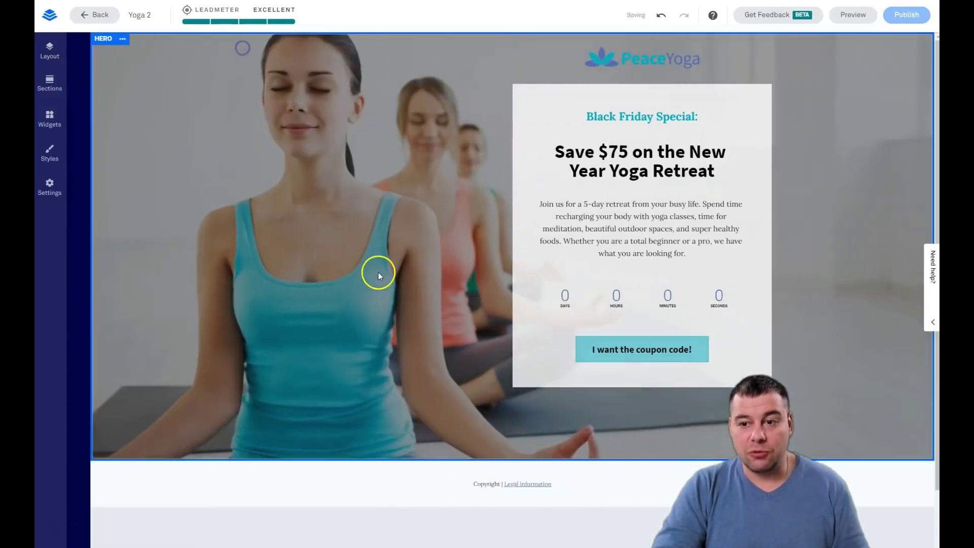
scroll(378, 307, "down", 2)
scroll(378, 309, "up", 2)
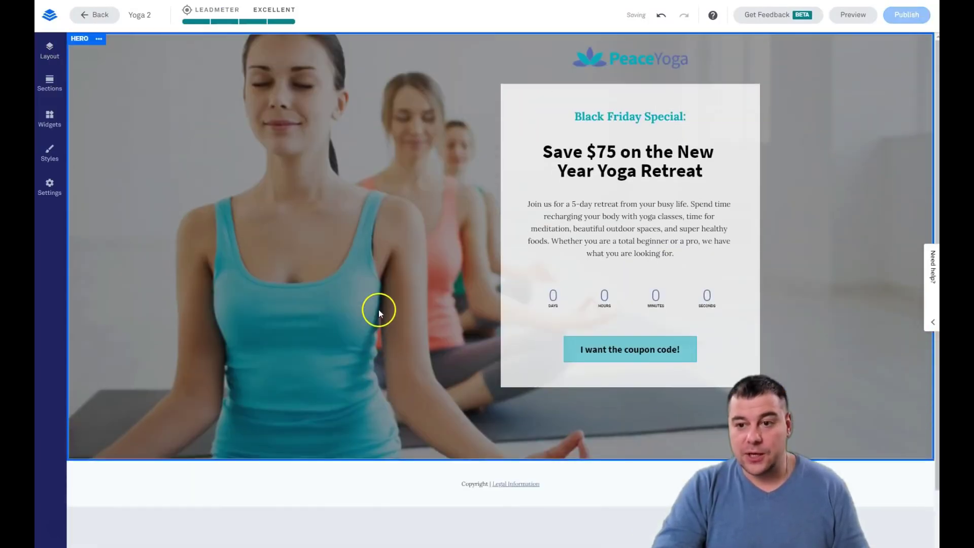
Try the Hero section's minimum height at 90% and then Full, and check the page.
left_click(97, 44)
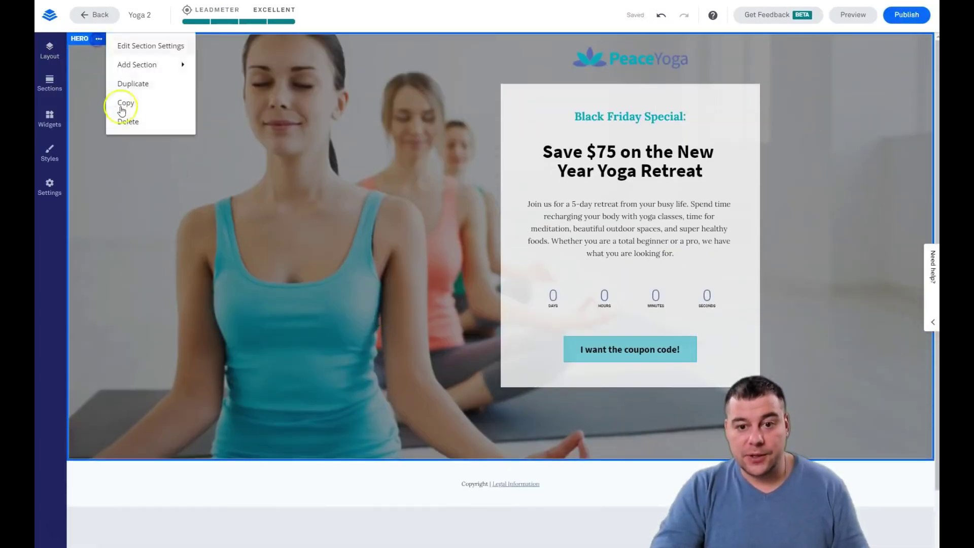
left_click(141, 44)
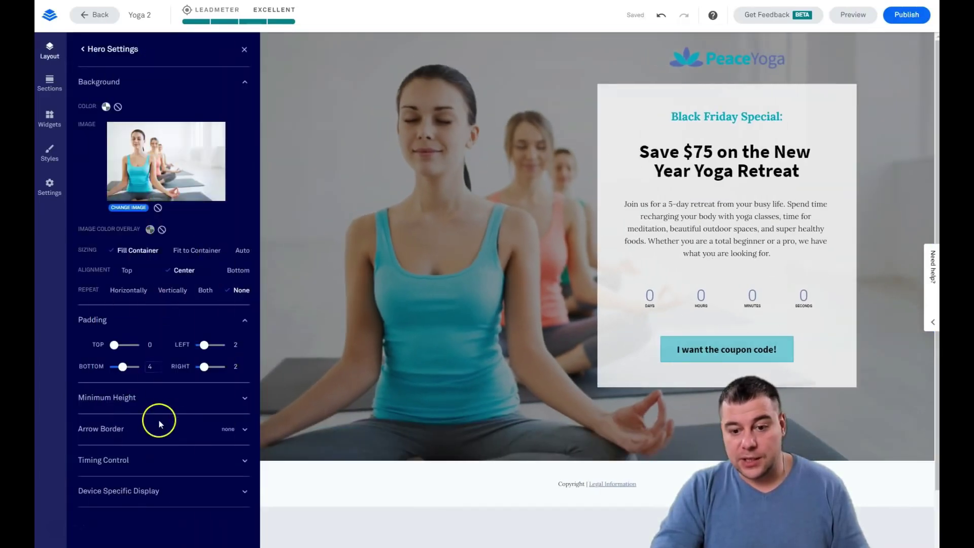
left_click(239, 399)
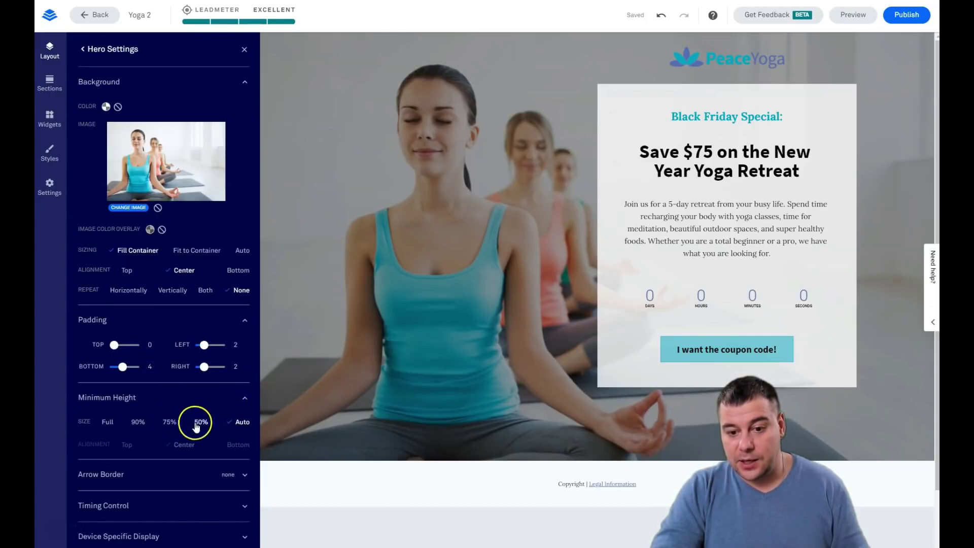
left_click(138, 423)
left_click(107, 423)
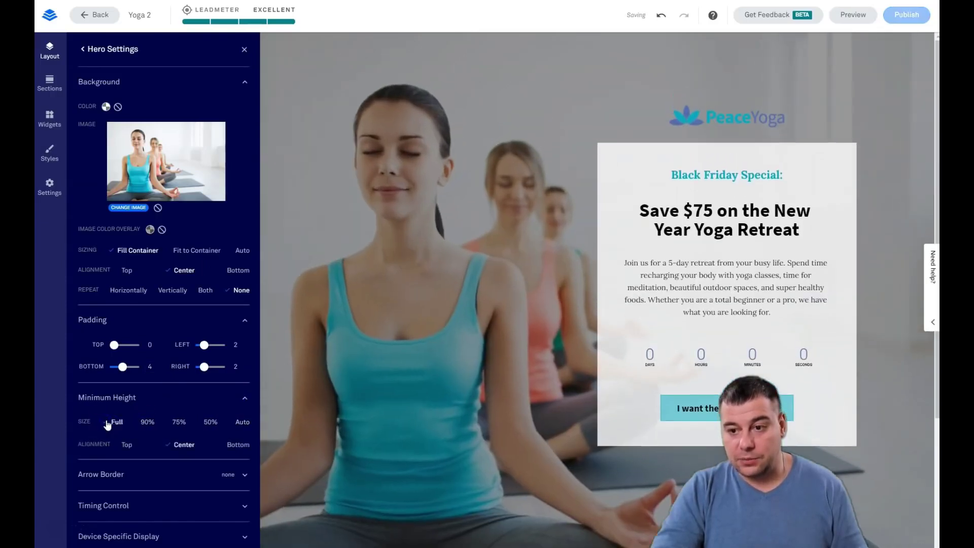
left_click(242, 49)
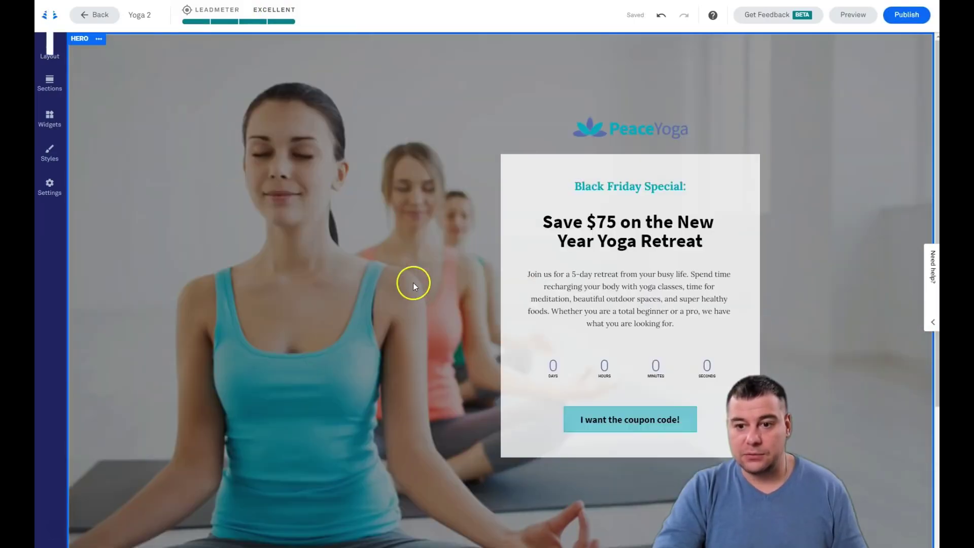
scroll(413, 282, "down", 4)
scroll(411, 281, "up", 4)
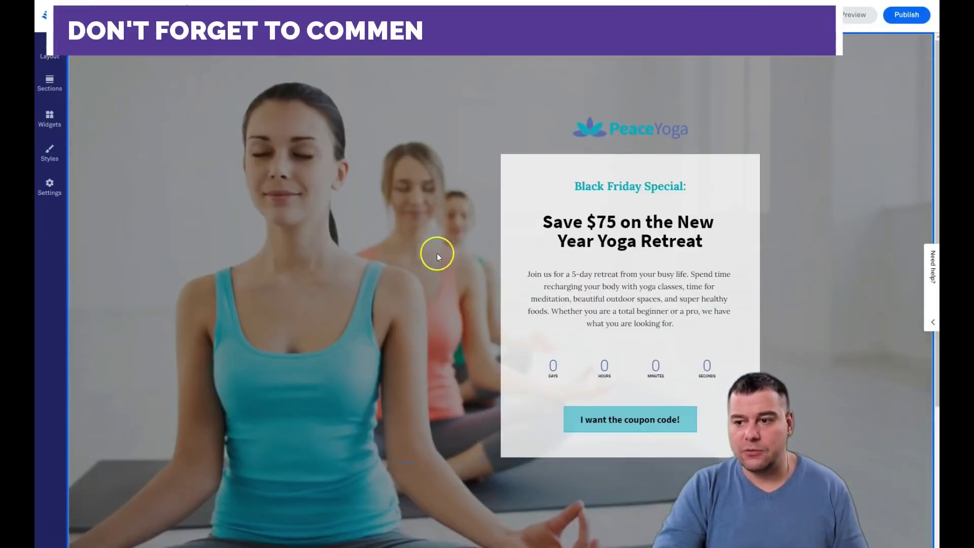
Set the Hero section's minimum height back to Auto.
right_click(115, 282)
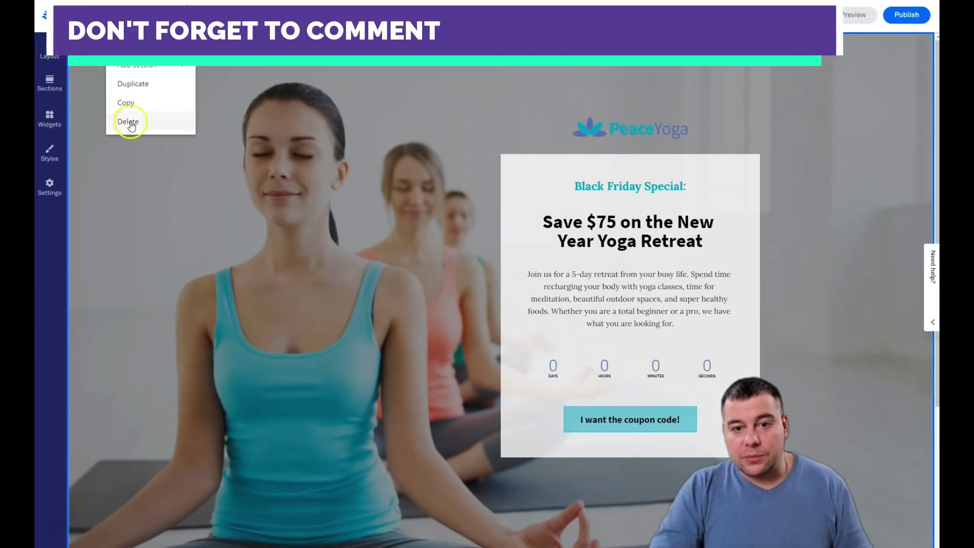
left_click(129, 46)
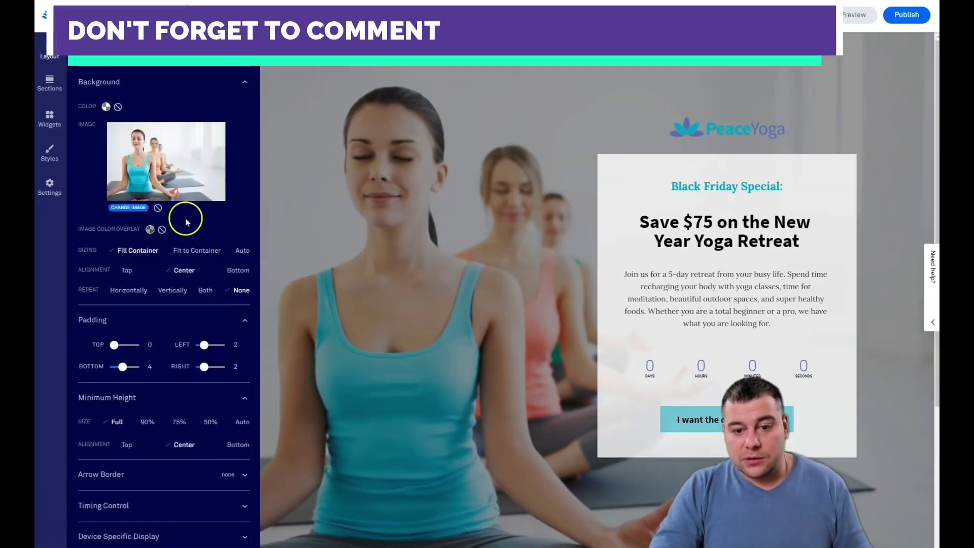
left_click(242, 422)
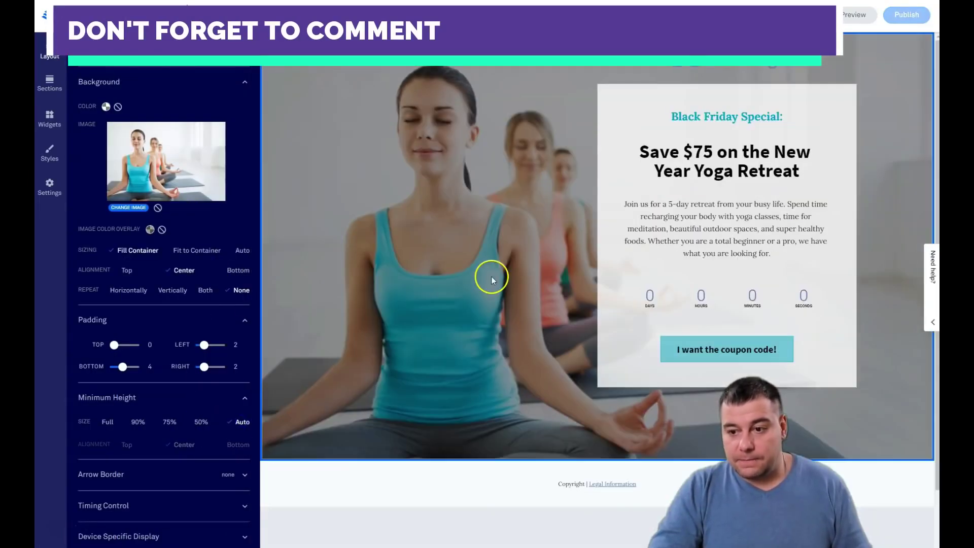
left_click(410, 294)
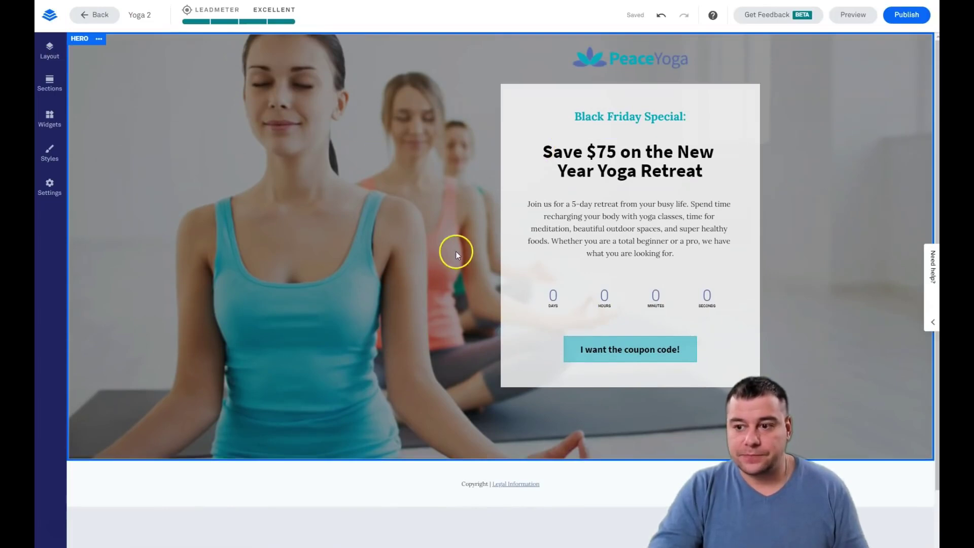
Try a minimum height of 75% for the Hero section.
left_click(94, 41)
left_click(136, 45)
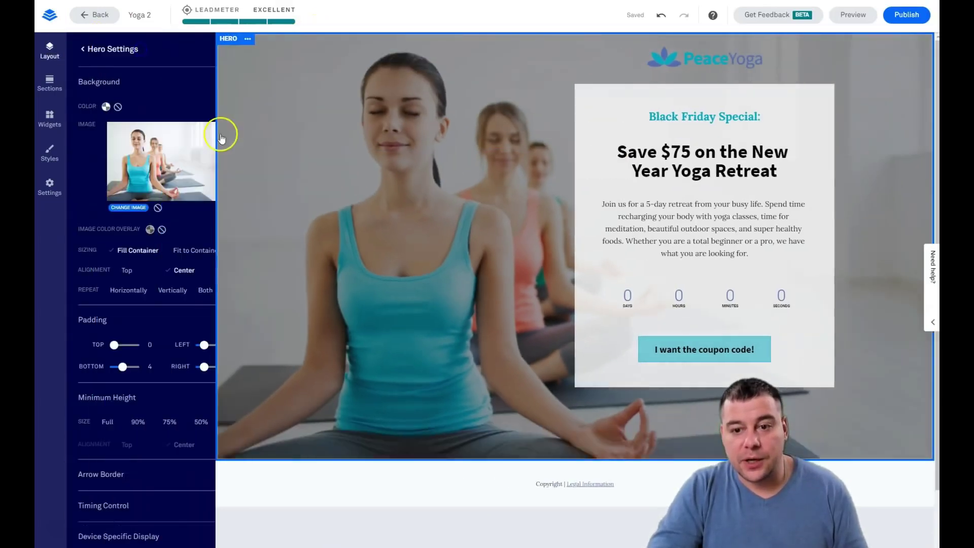
left_click(168, 425)
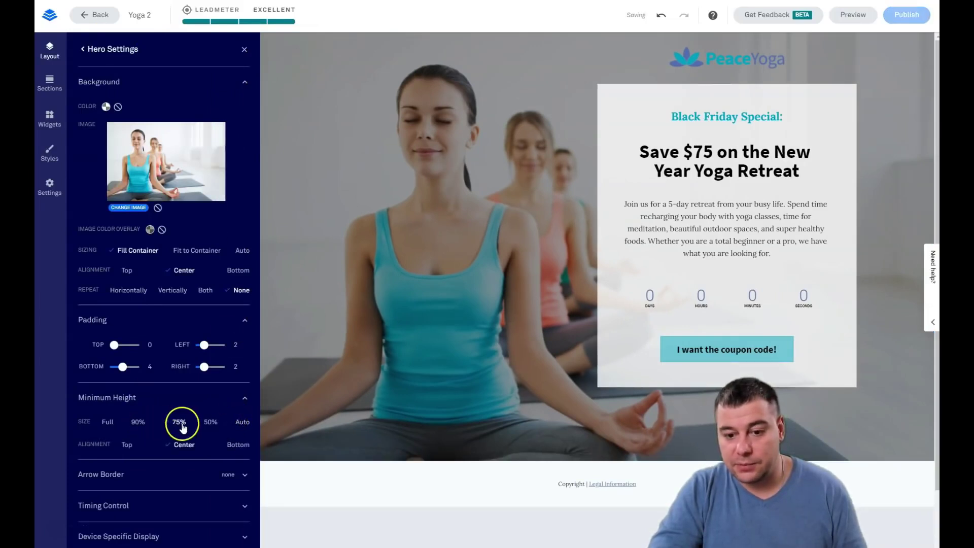
left_click(244, 49)
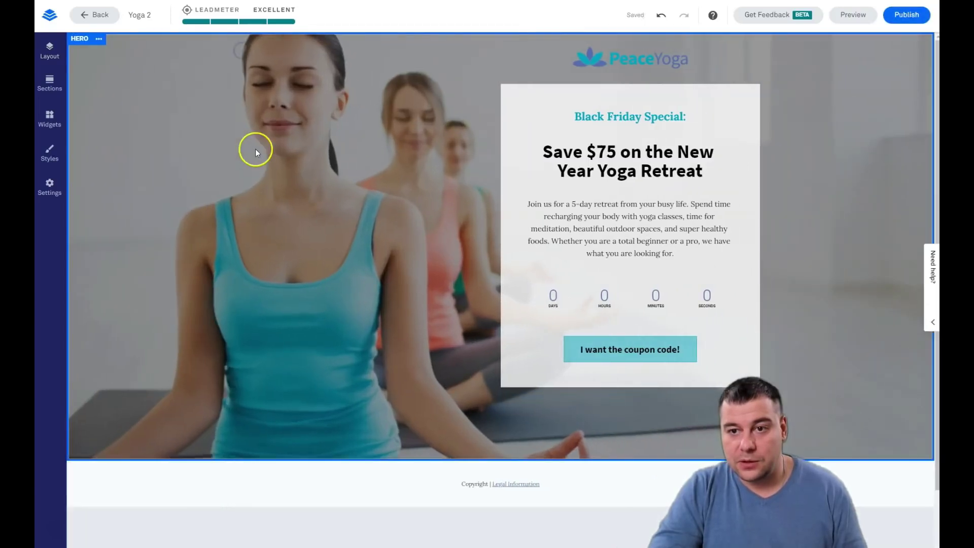
Set the Hero section's minimum height to Full and close its settings.
left_click(98, 42)
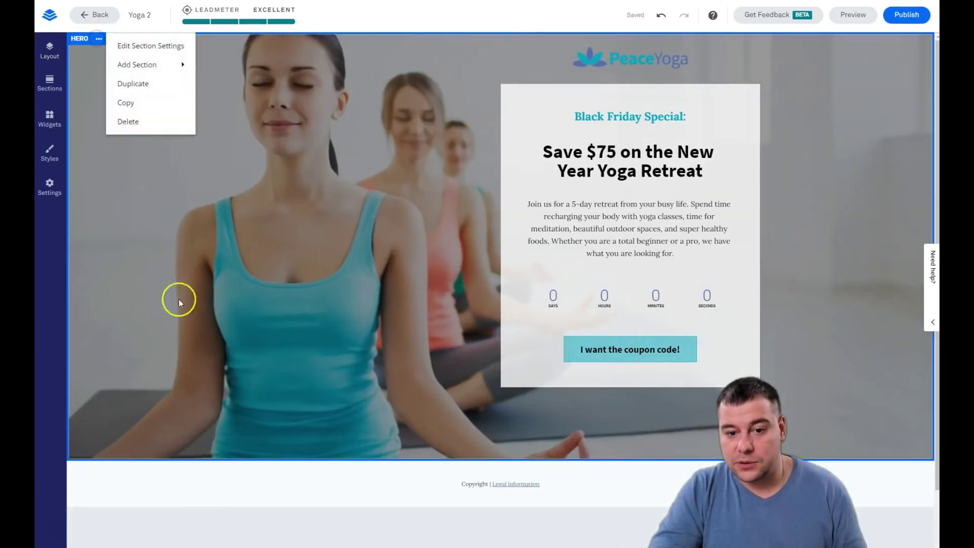
left_click(147, 44)
left_click(152, 427)
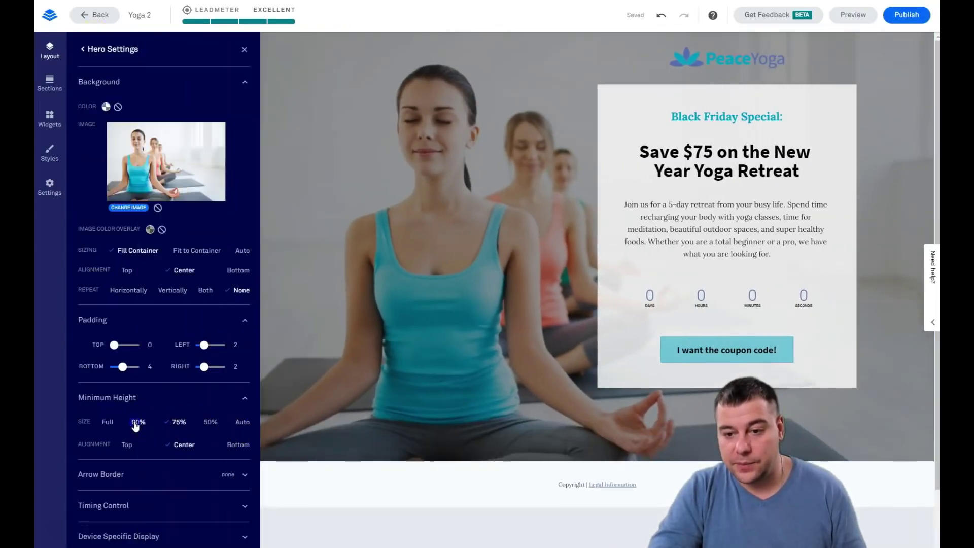
left_click(109, 422)
left_click(259, 71)
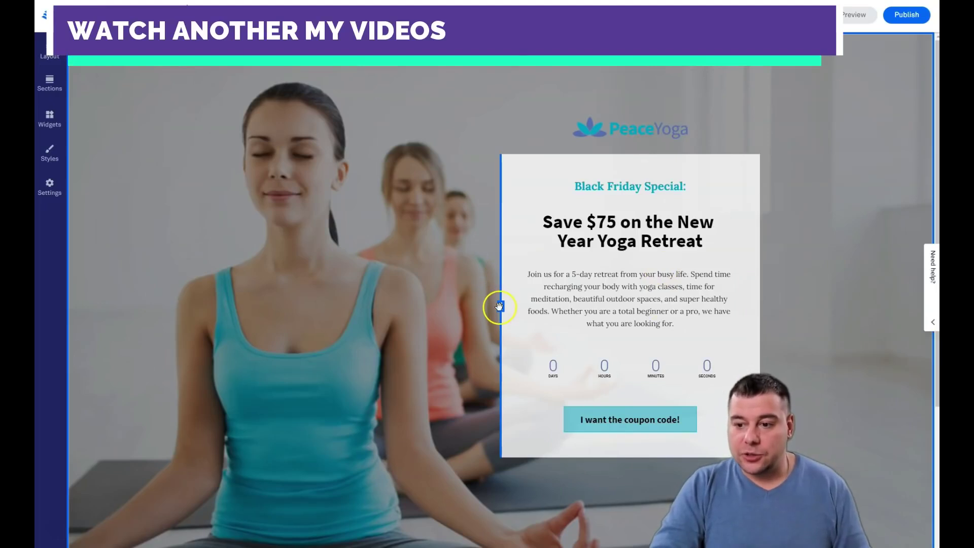
Try the white offer box narrower, settle on a wider size, and delete the countdown timer inside it.
left_click_drag(499, 306, 609, 343)
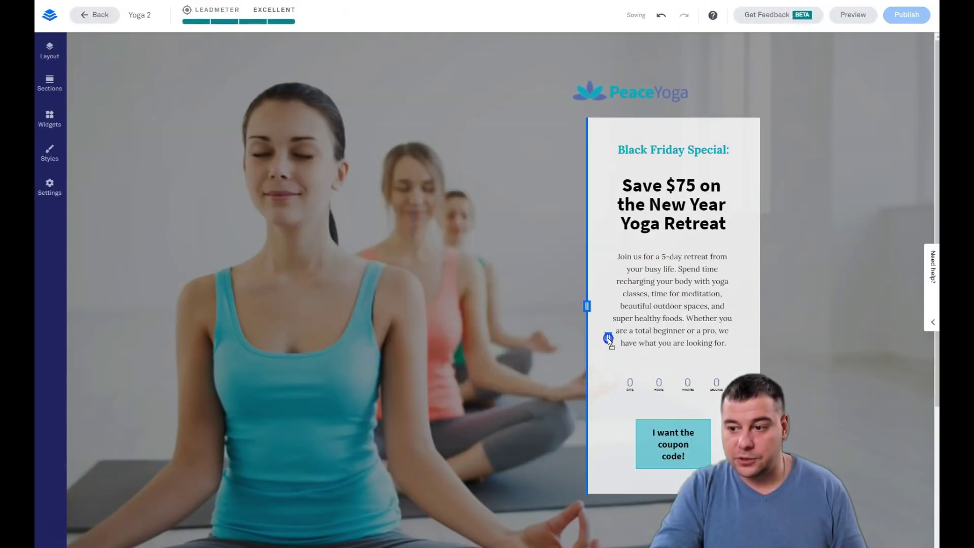
left_click_drag(588, 306, 489, 306)
left_click(528, 364)
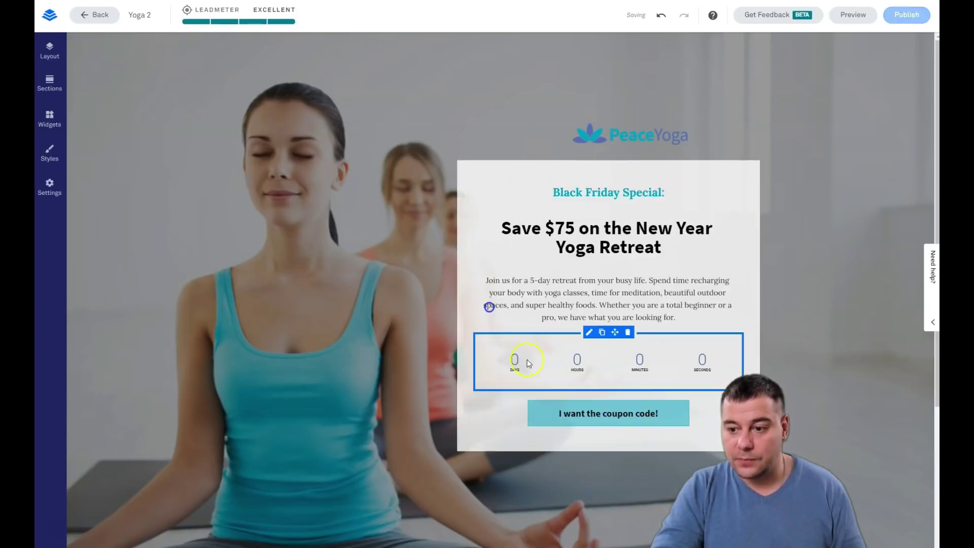
left_click(628, 333)
left_click(620, 388)
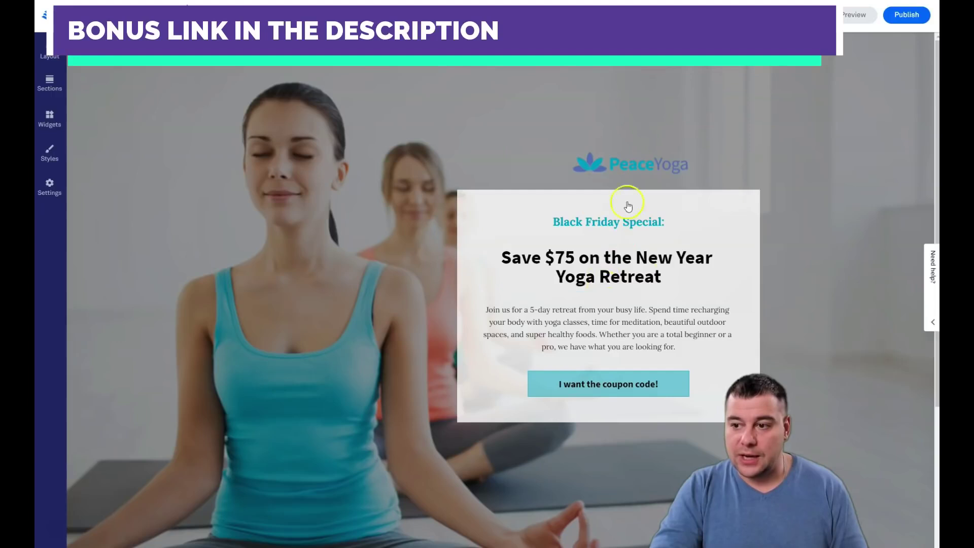
Try a Space widget between the PeaceYoga logo and the offer box, and delete it again.
left_click(46, 128)
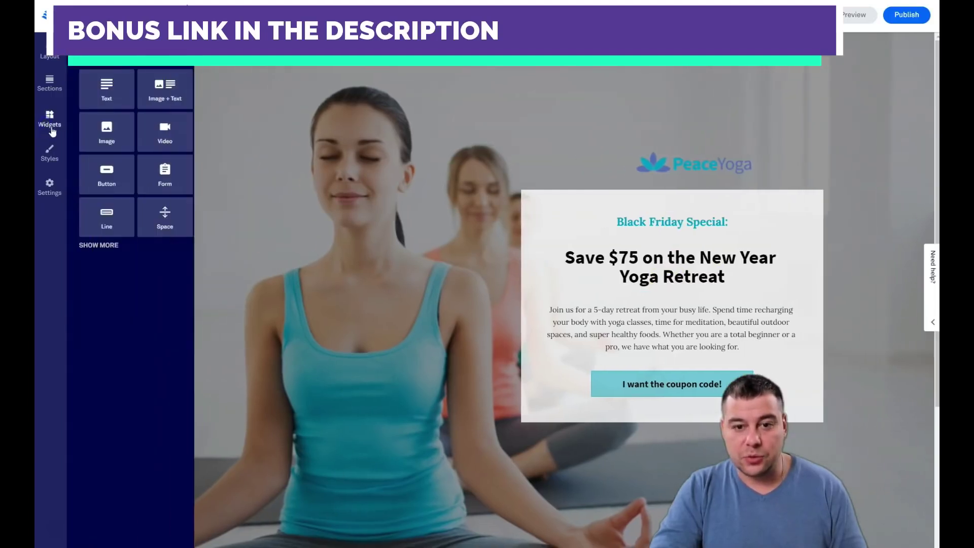
left_click_drag(166, 218, 695, 213)
left_click(699, 205)
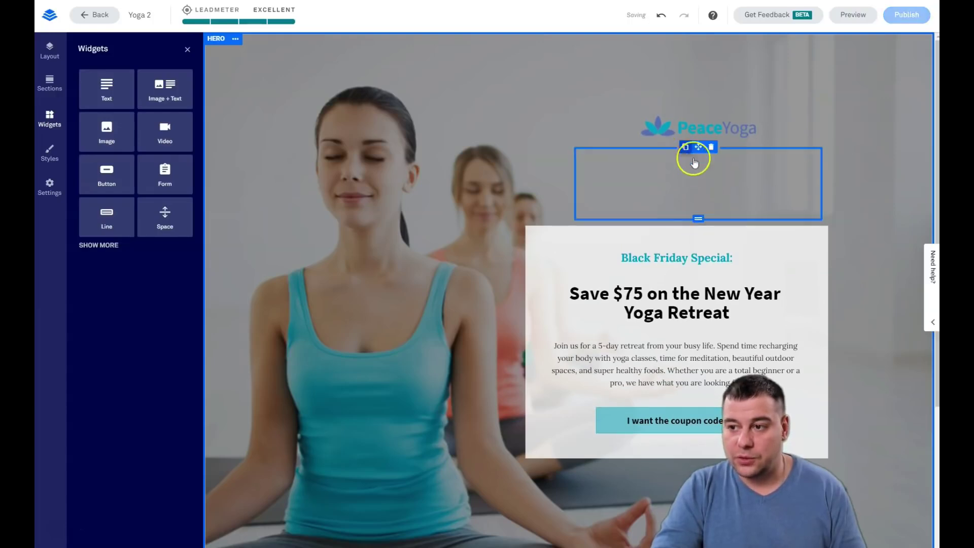
left_click(709, 148)
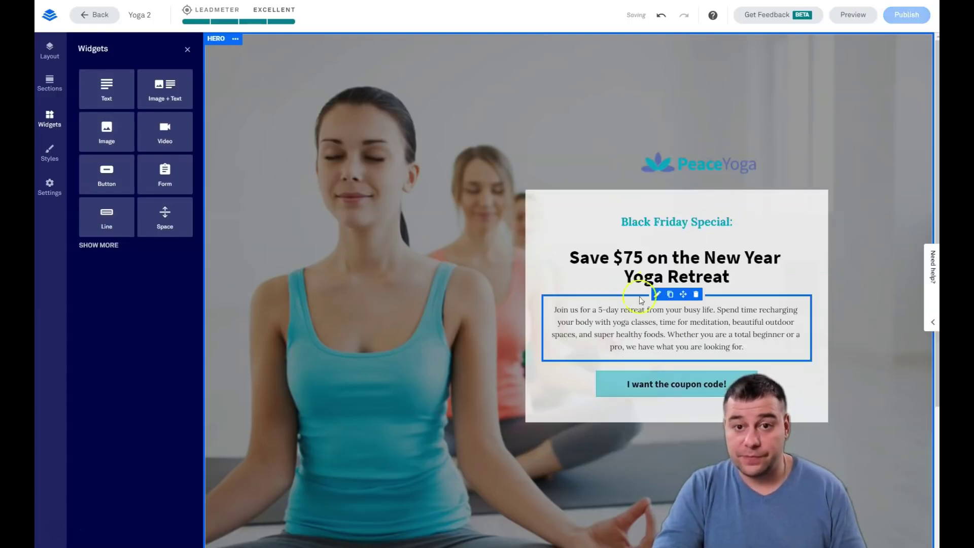
Open the click event settings of the "I want the coupon code!" button and examine the available pop-up choices.
scroll(449, 281, "down", 2)
scroll(467, 285, "up", 2)
left_click(651, 386)
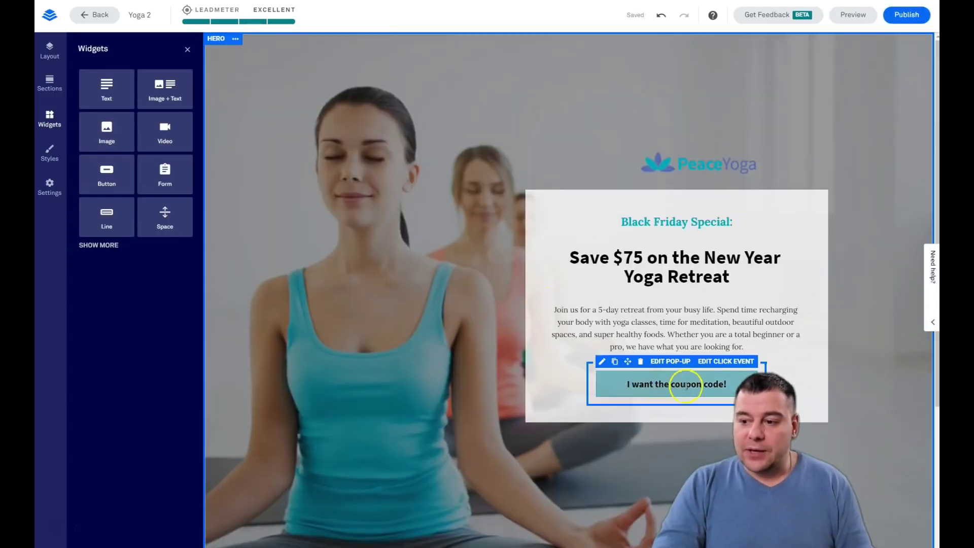
left_click(717, 362)
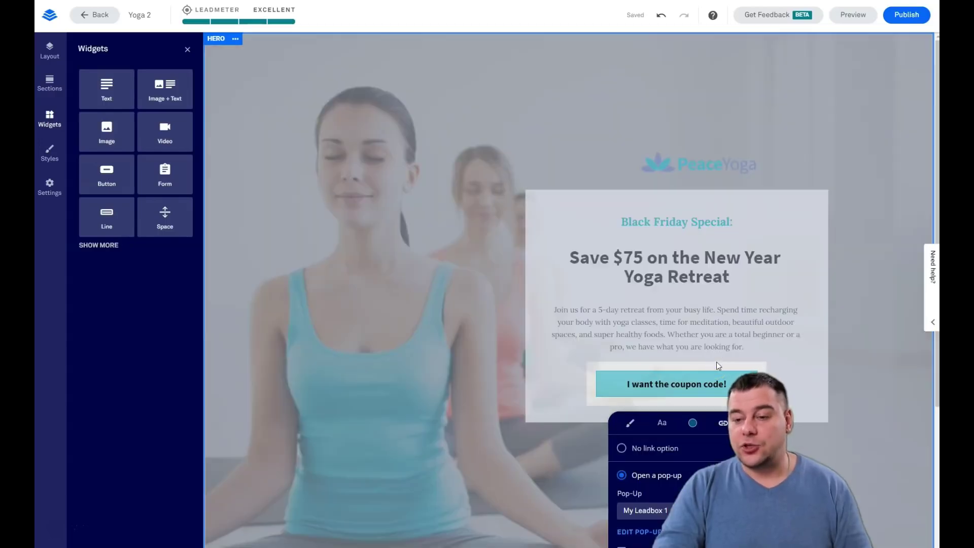
scroll(682, 413, "down", 2)
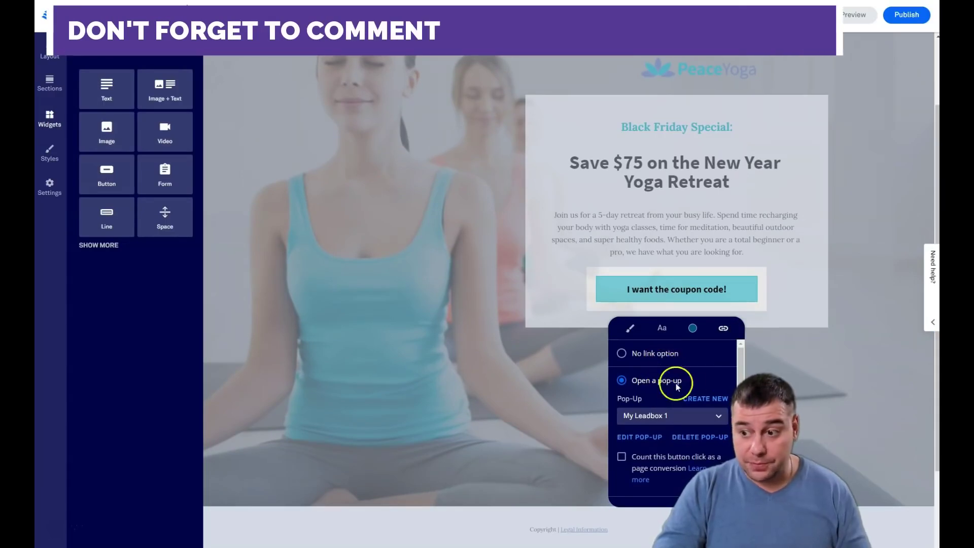
left_click(717, 421)
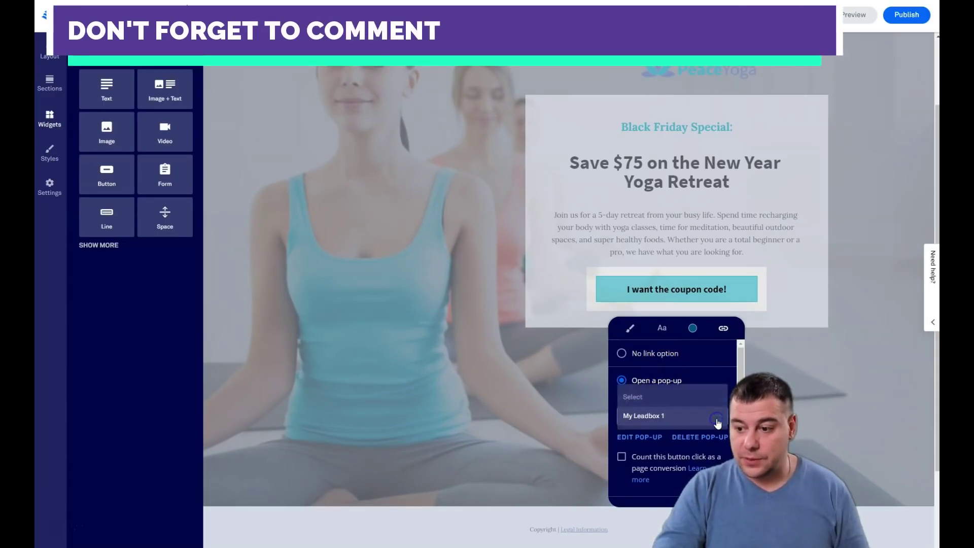
left_click(717, 422)
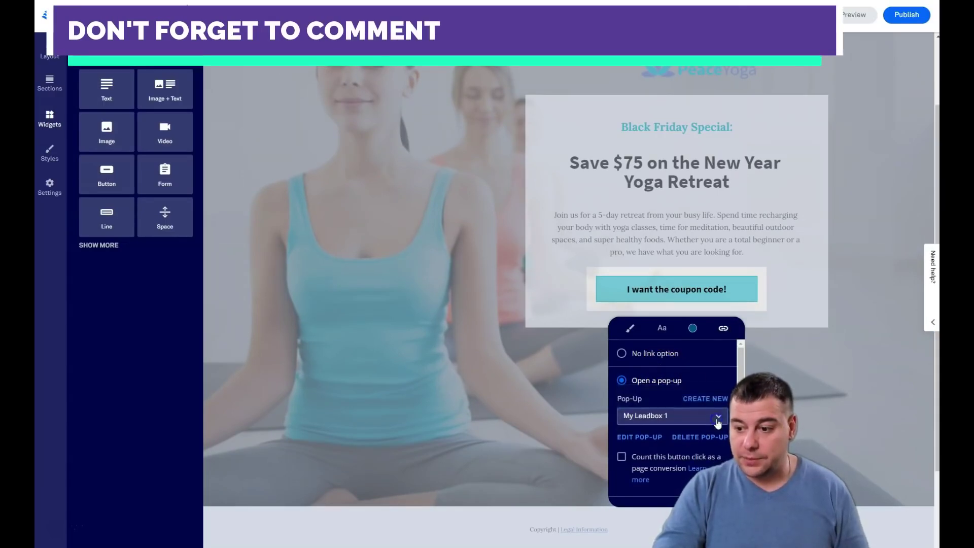
Open the My Leadbox 1 pop-up for editing and browse the services its email form can integrate with.
left_click(641, 437)
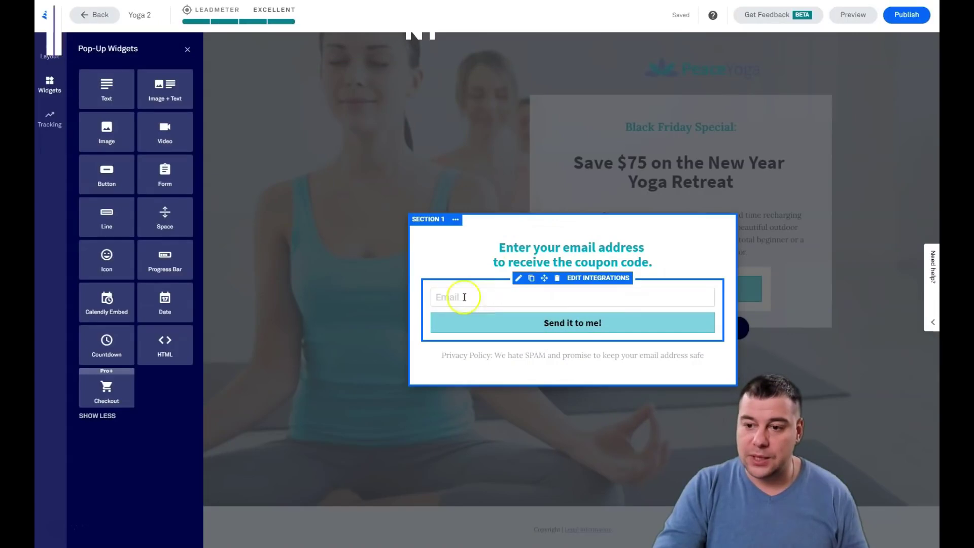
left_click(601, 287)
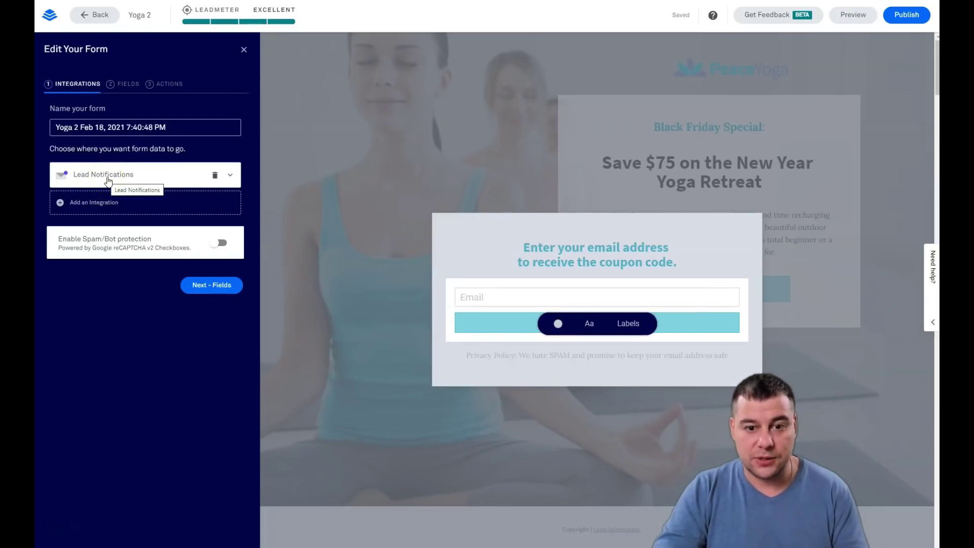
left_click(102, 205)
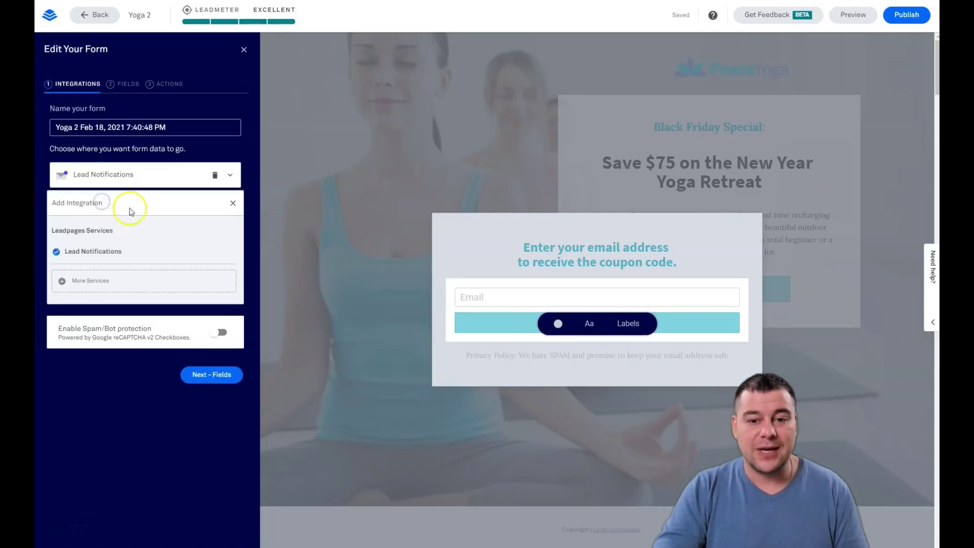
left_click(85, 283)
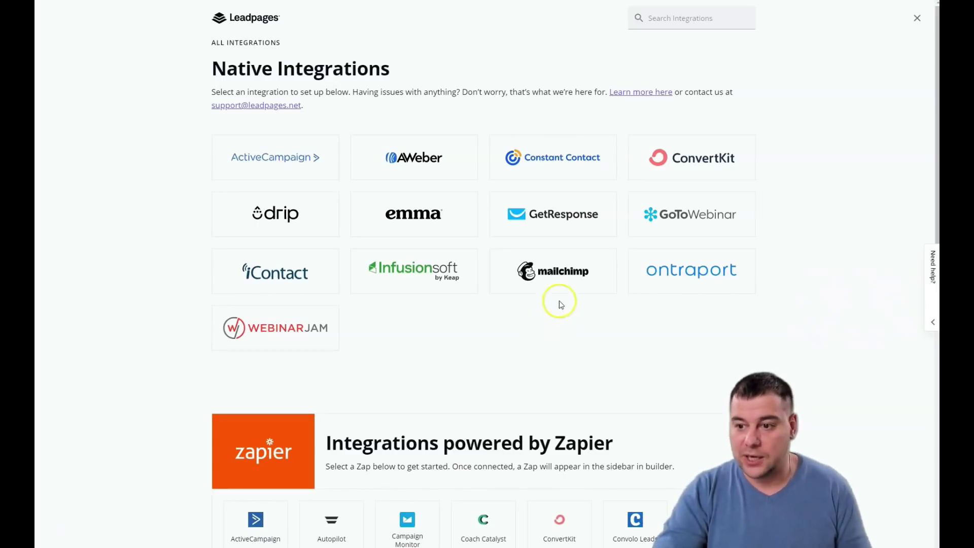
scroll(527, 328, "down", 3)
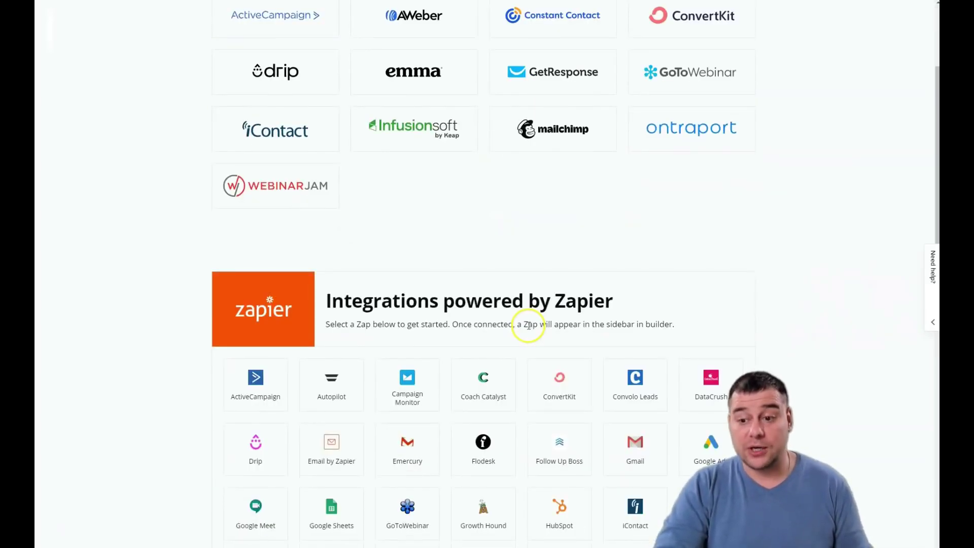
Review the native and Zapier-powered integrations available for the form, and return to the form's integration settings.
scroll(333, 441, "down", 3)
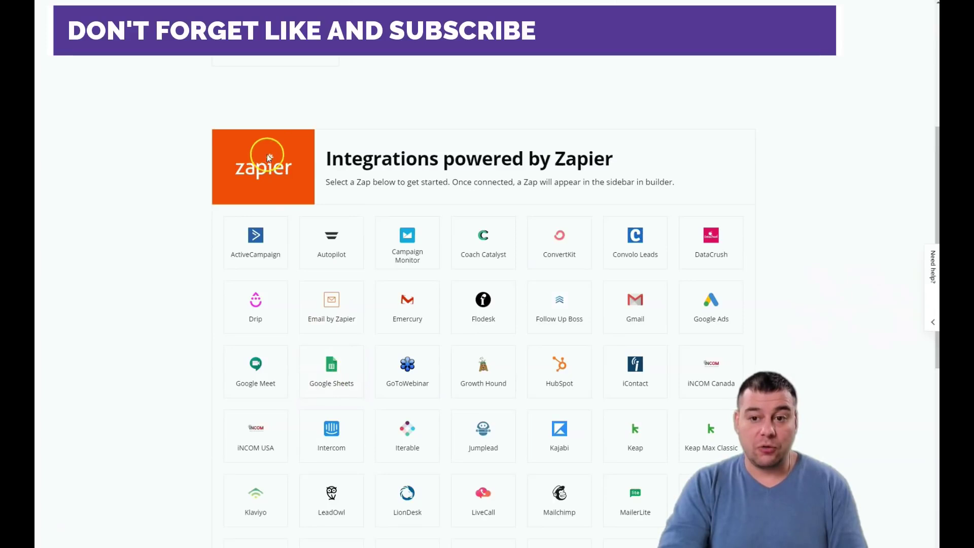
scroll(414, 296, "up", 5)
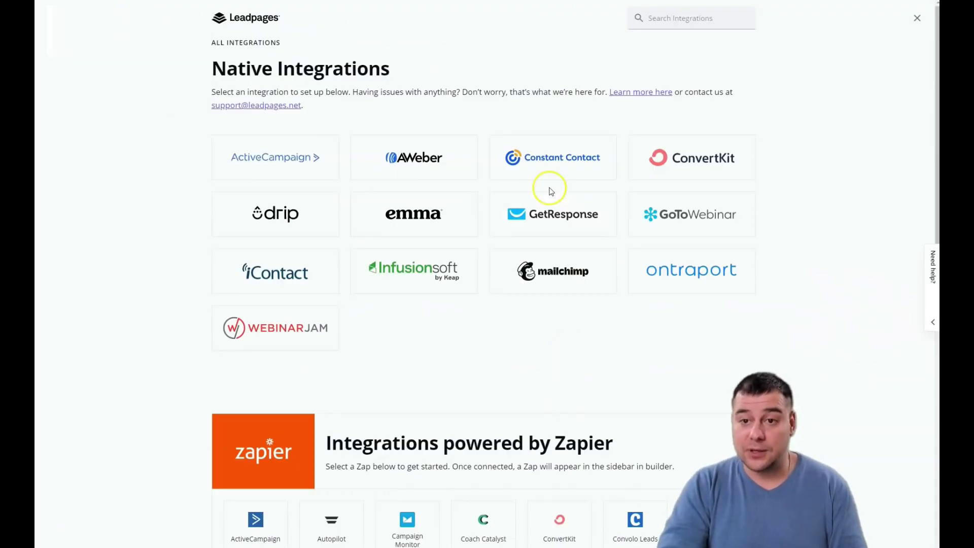
mouse_move(487, 4)
left_click(916, 19)
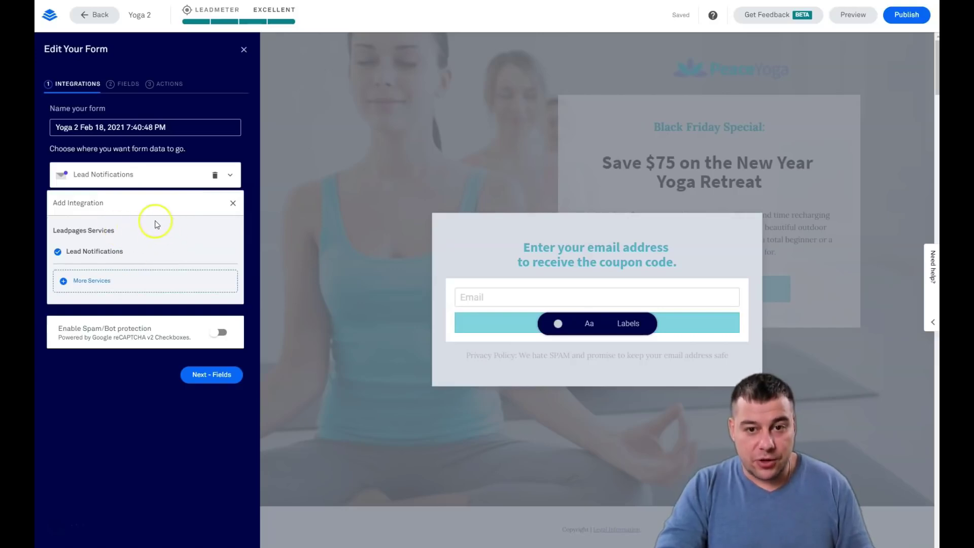
Add a First Name field to the coupon pop-up's form and place it above the Email field.
left_click(128, 87)
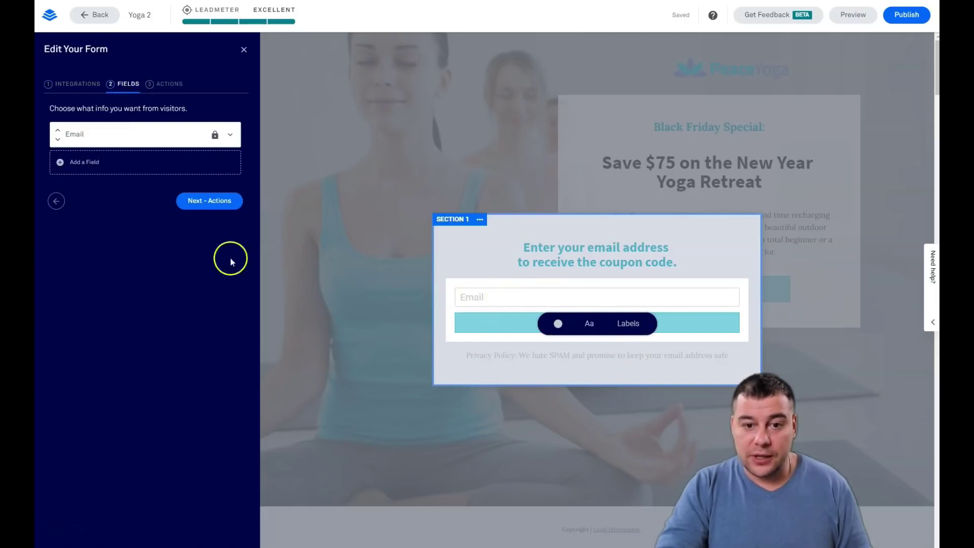
left_click(61, 162)
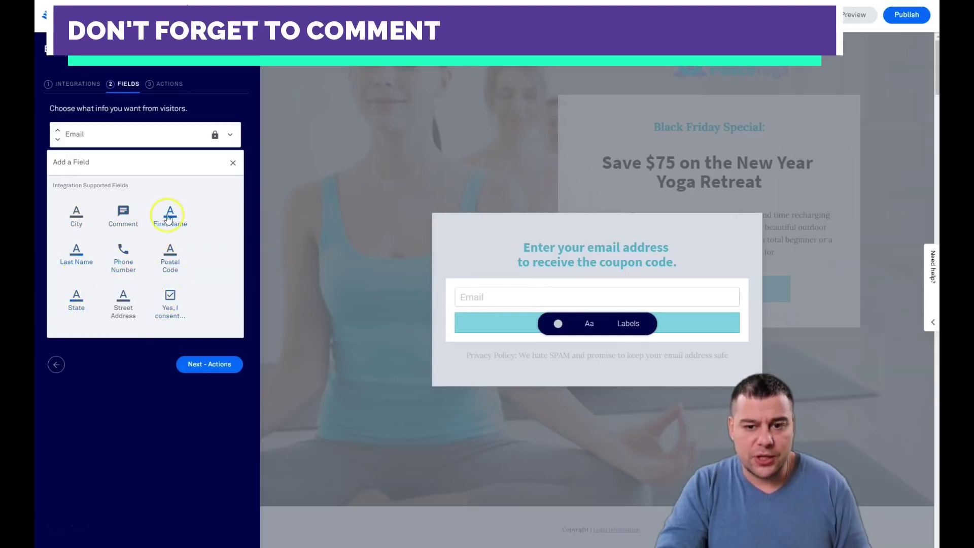
left_click(220, 162)
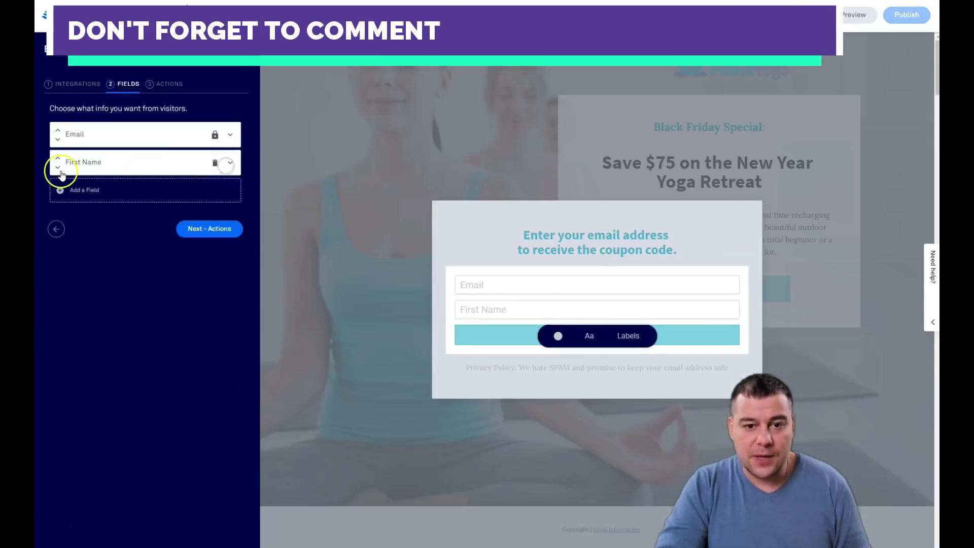
left_click(58, 158)
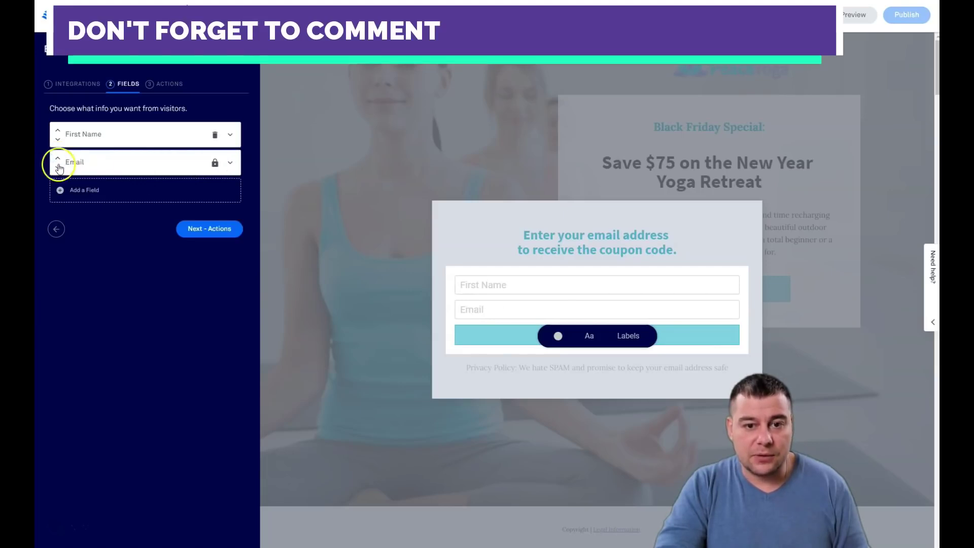
left_click(58, 140)
left_click(57, 158)
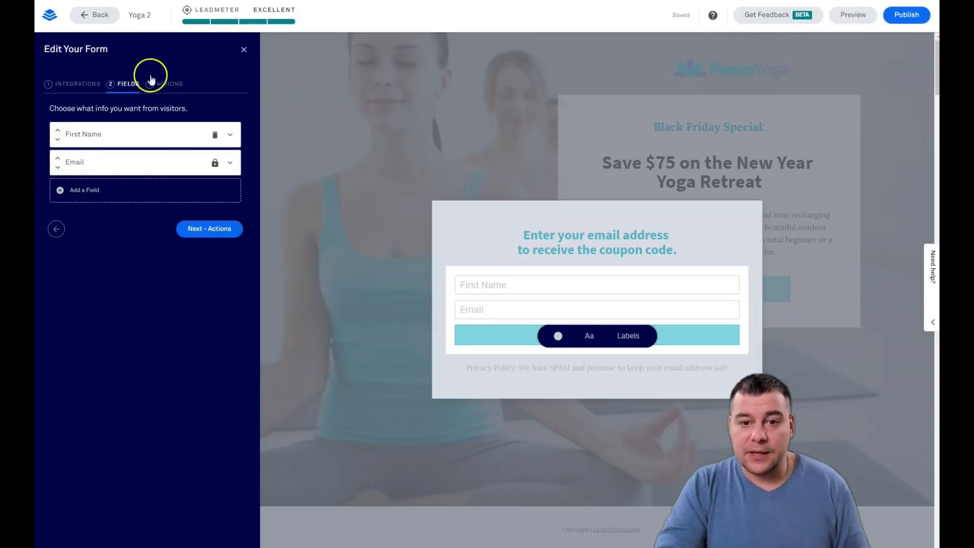
Send visitors who complete the form to the default Leadpages thank you page, save the form and leave the pop-up.
left_click(162, 91)
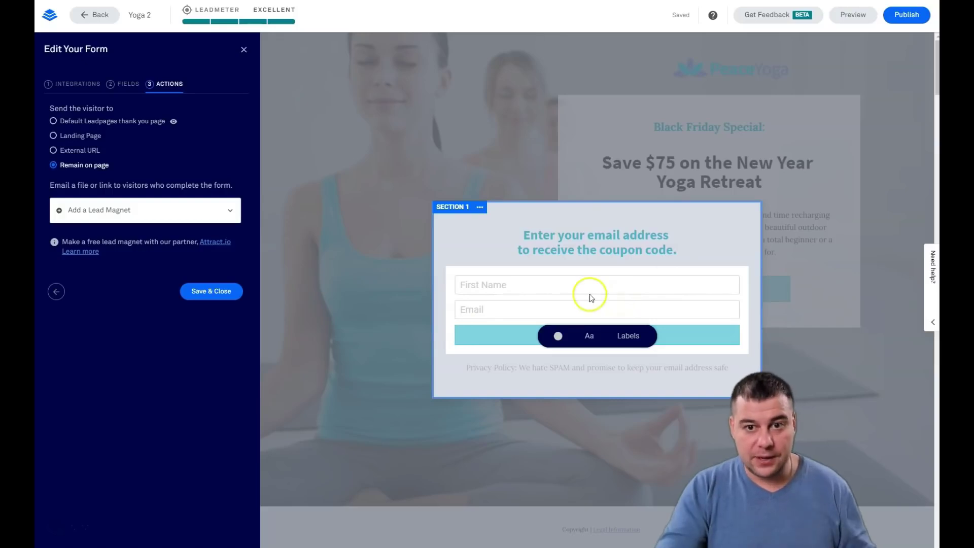
left_click(54, 121)
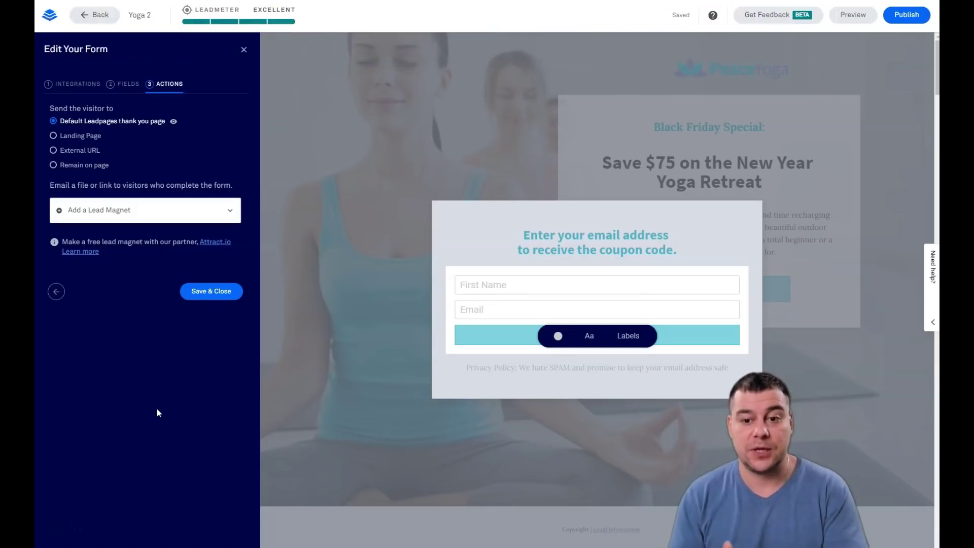
left_click(213, 290)
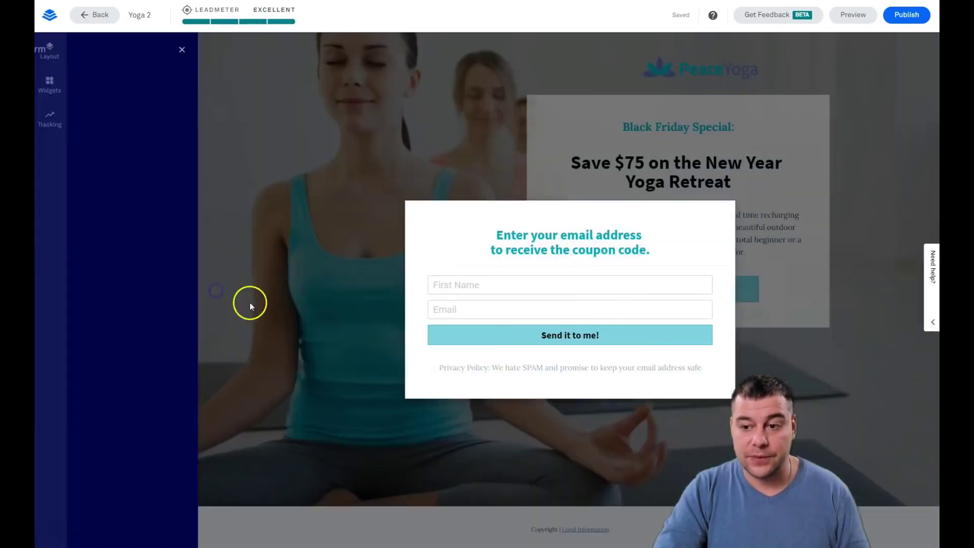
left_click(486, 146)
Look over the landing page and examine the headline, text and countdown font options in its page styles.
scroll(606, 219, "down", 3)
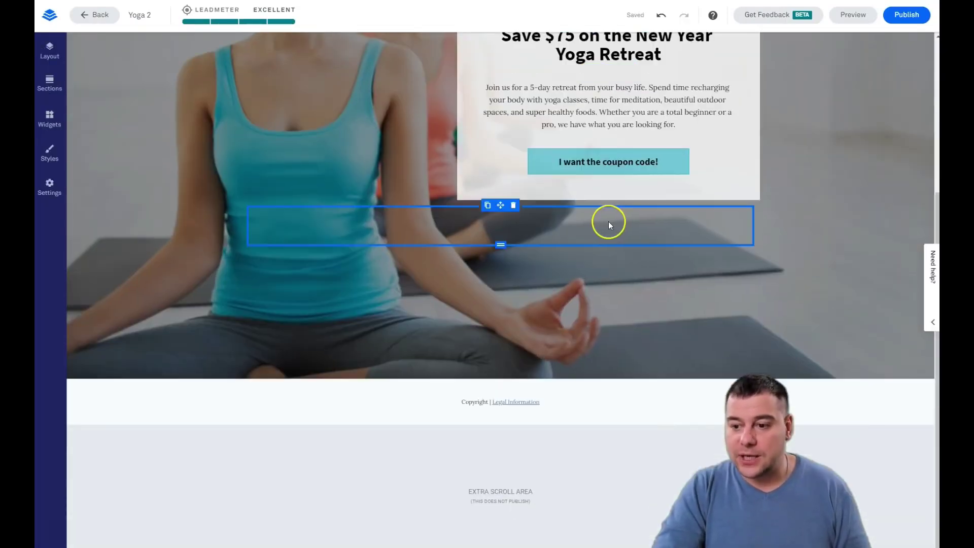
scroll(427, 238, "up", 5)
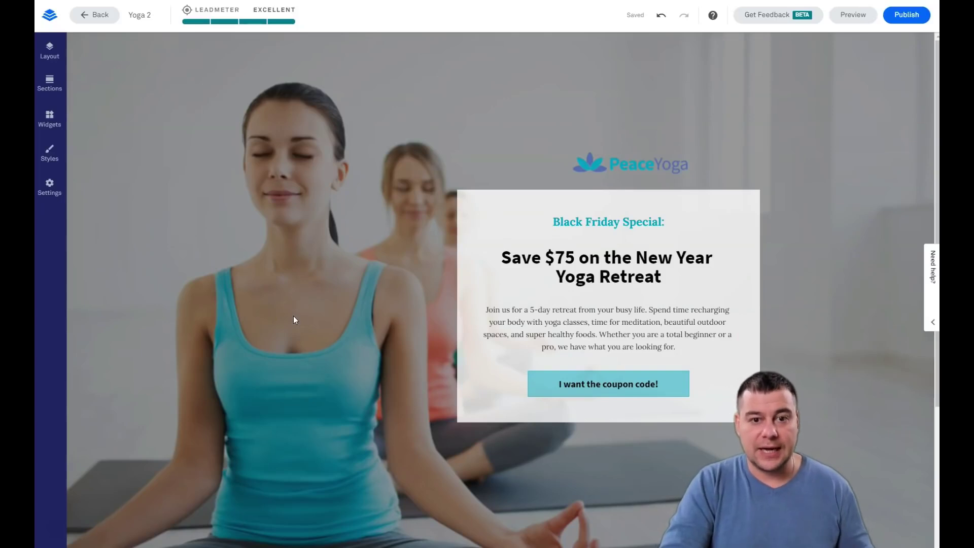
left_click(49, 153)
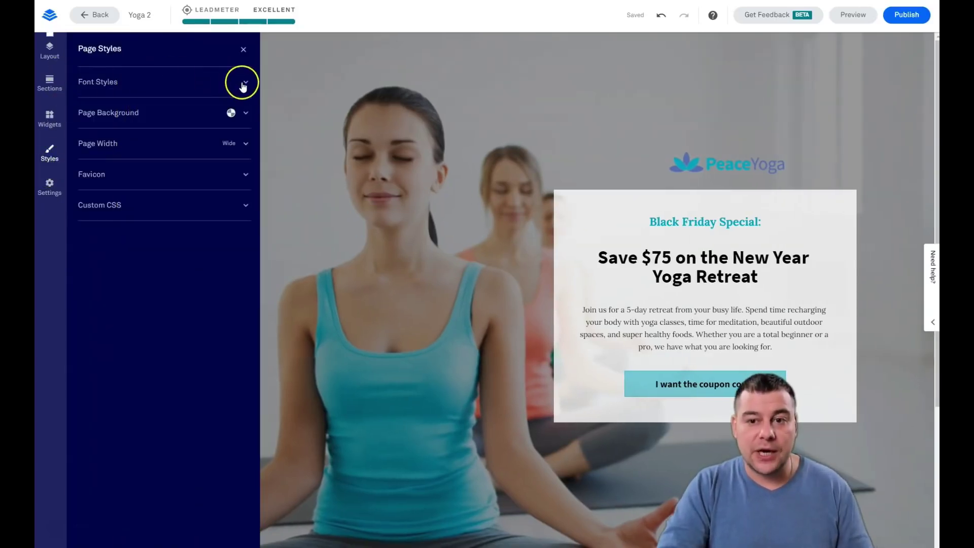
left_click(238, 81)
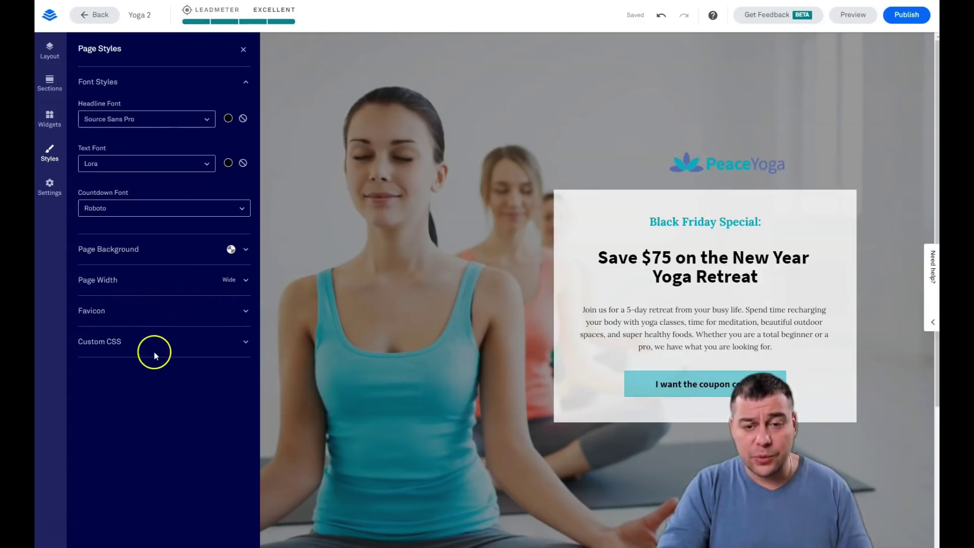
Examine the SEO, social sharing and analytics fields in the page settings, and close the settings.
left_click(50, 187)
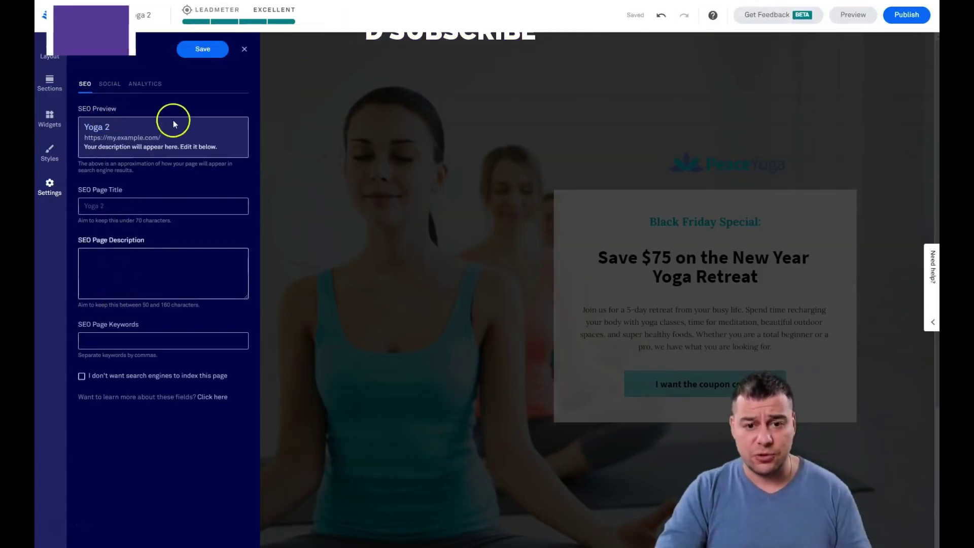
left_click(149, 270)
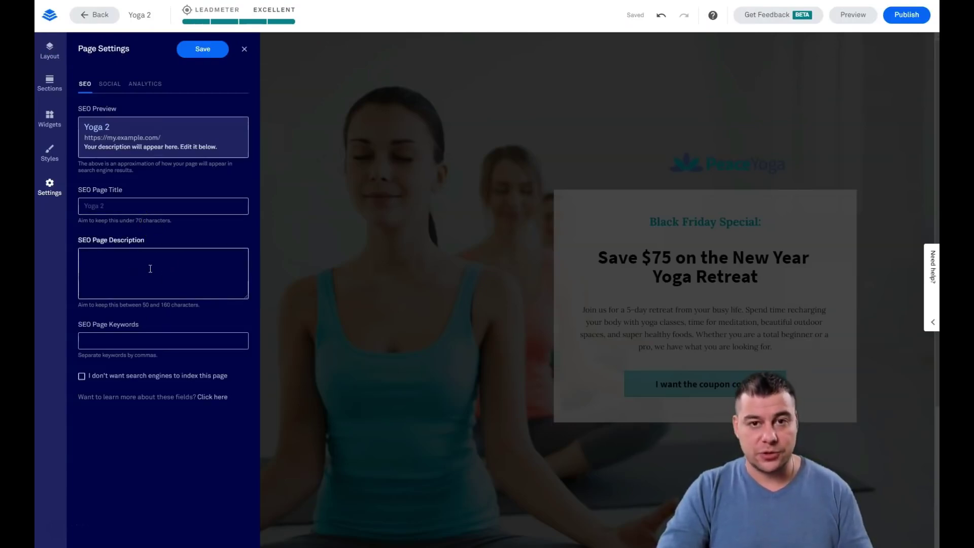
left_click(147, 267)
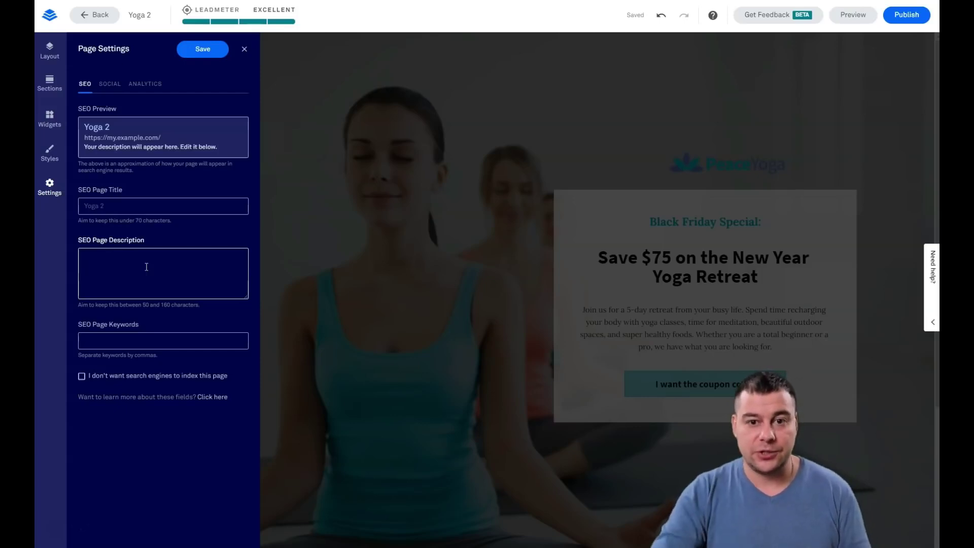
left_click(109, 85)
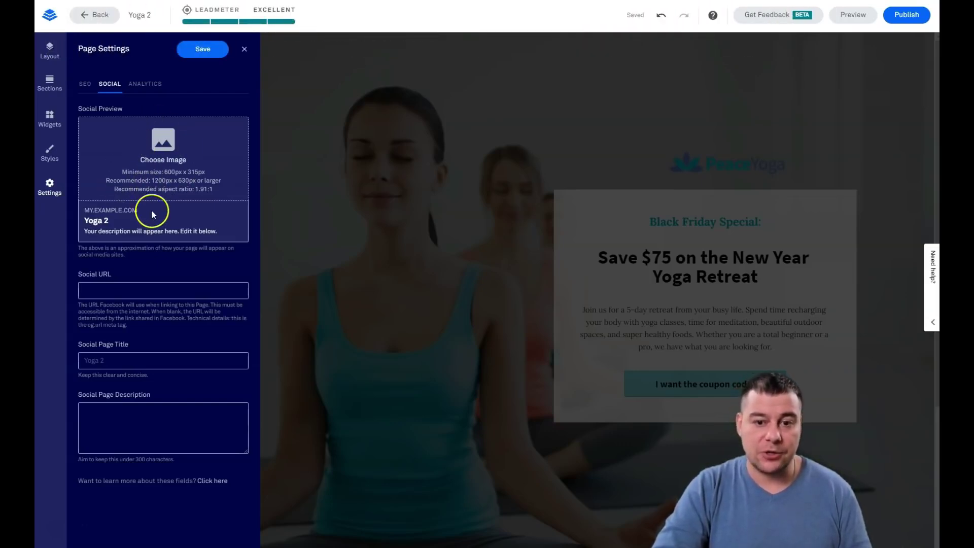
left_click(145, 85)
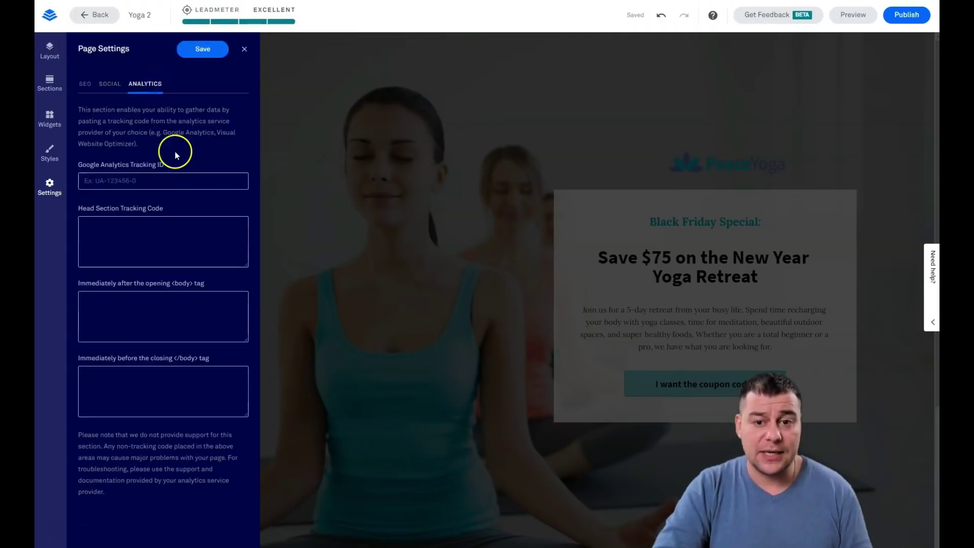
left_click(172, 190)
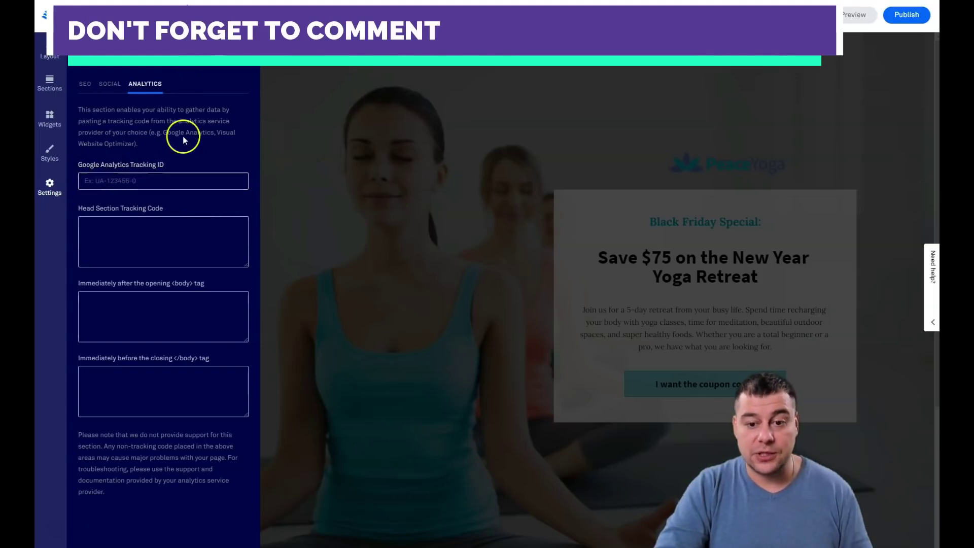
left_click(241, 70)
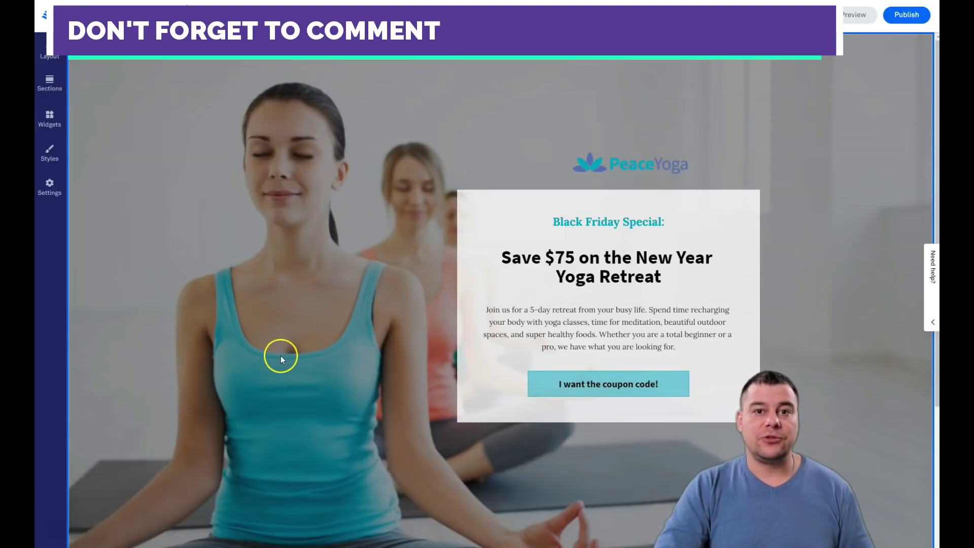
scroll(280, 355, "down", 5)
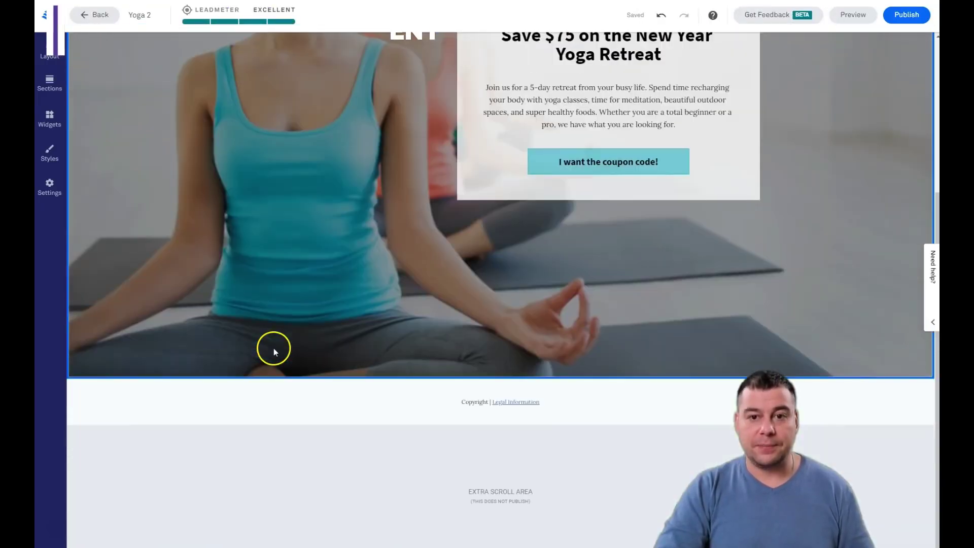
scroll(274, 337, "up", 5)
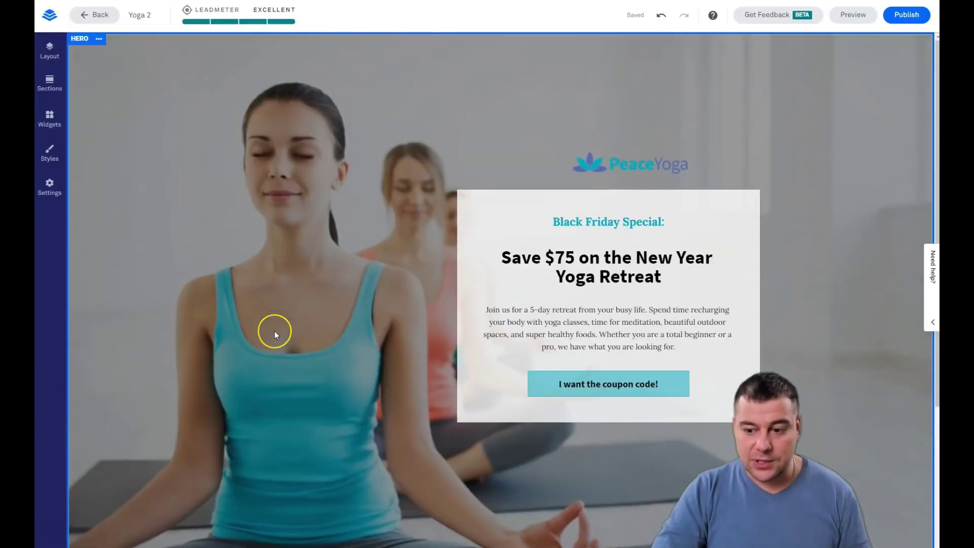